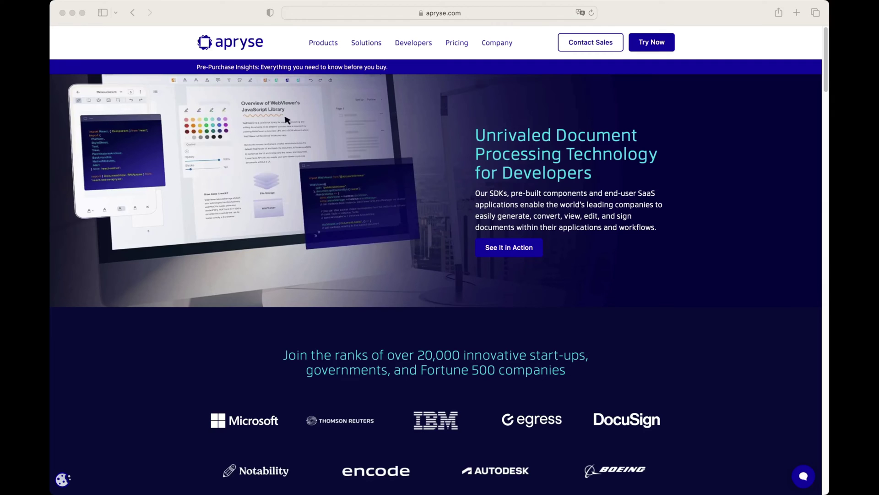
Look through the Apryse site's Products menu and scroll down the homepage.
{"action": "mouse_move", "coordinate": [323, 43]}
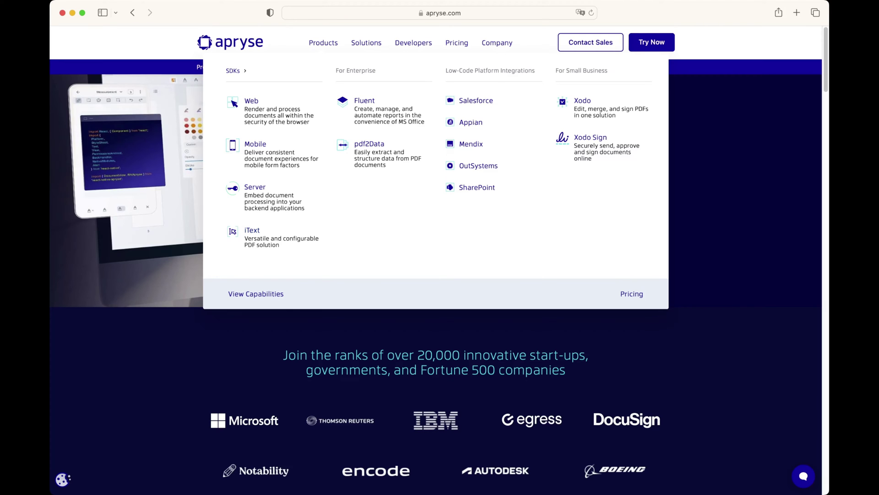
{"action": "scroll", "coordinate": [435, 275], "scroll_direction": "down", "scroll_amount": 15}
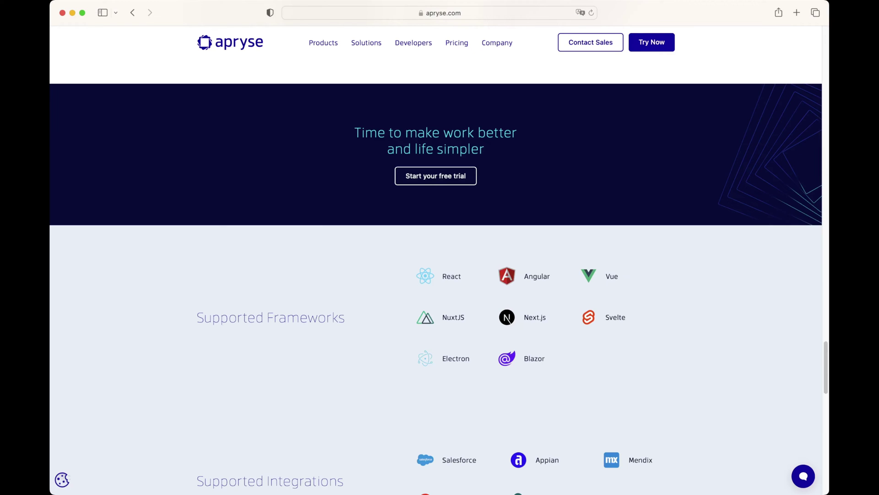
{"action": "scroll", "coordinate": [436, 274], "scroll_direction": "down", "scroll_amount": 5}
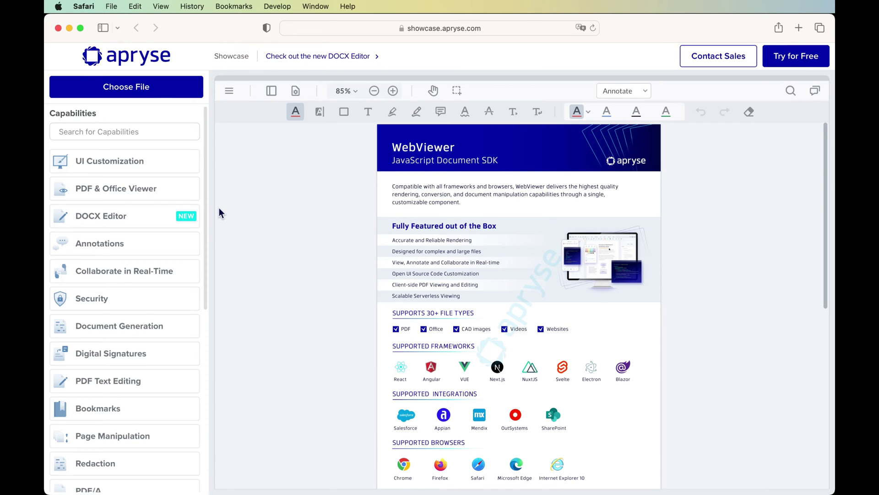
Scroll down the Capabilities sidebar of the WebViewer showcase.
{"action": "scroll", "coordinate": [204, 210], "scroll_direction": "down", "scroll_amount": 2}
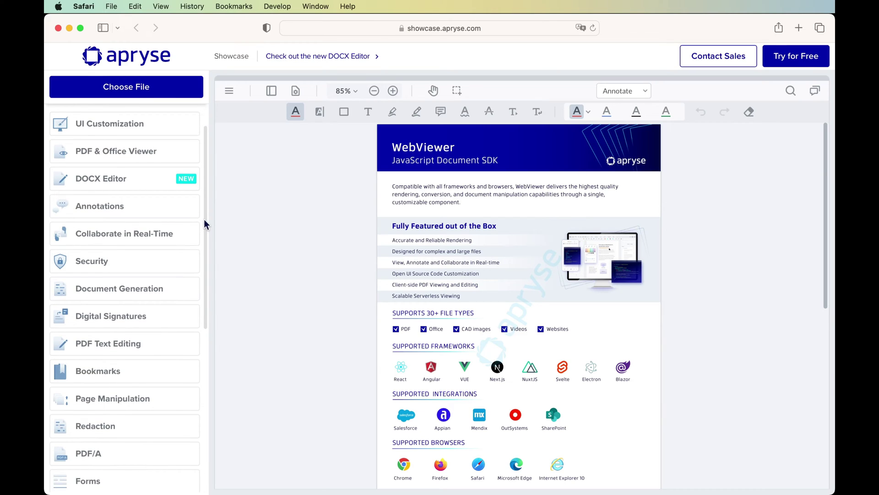
{"action": "left_click_drag", "start_coordinate": [205, 223], "coordinate": [206, 137]}
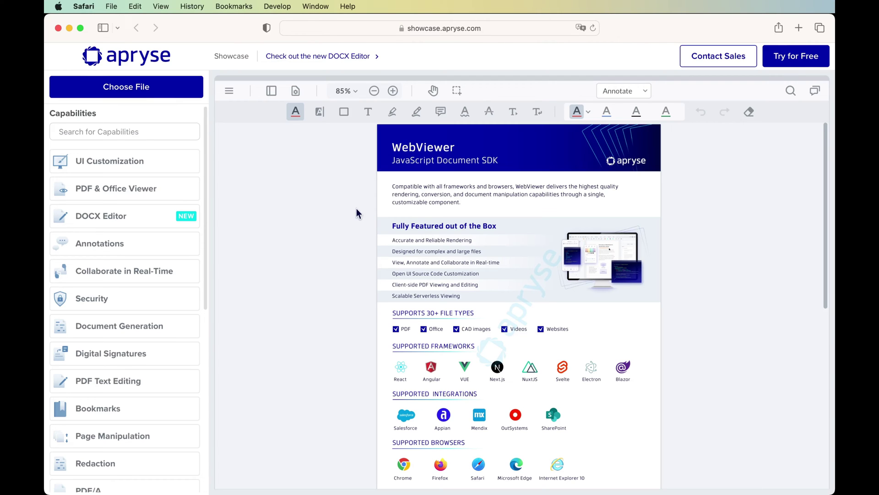
Browse the File Gallery's Office, Images and local-file options, then close the gallery.
{"action": "left_click", "coordinate": [167, 86]}
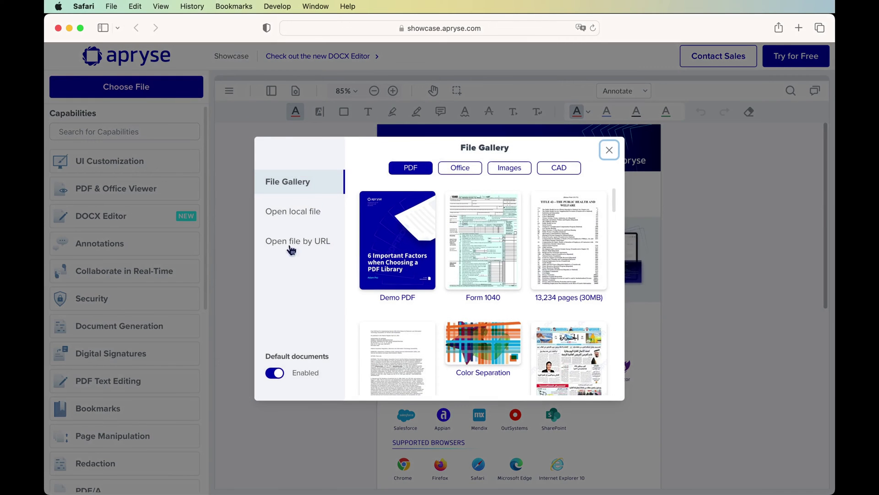
{"action": "left_click", "coordinate": [461, 168]}
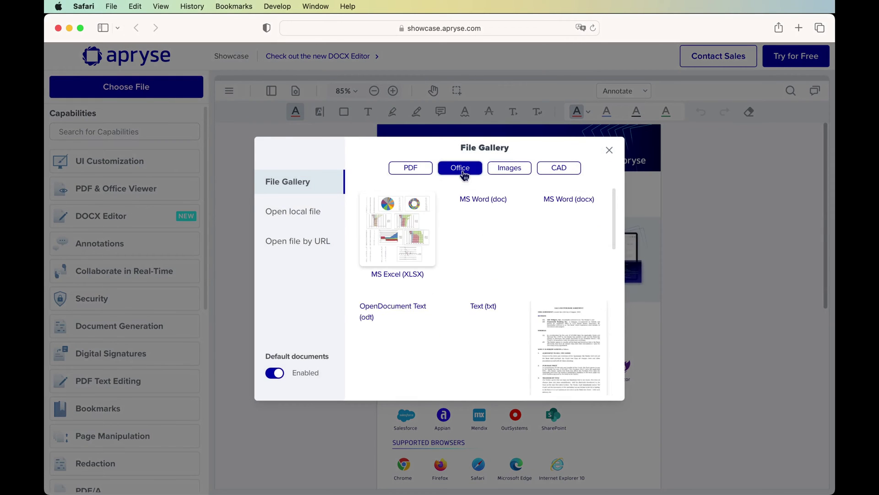
{"action": "left_click", "coordinate": [511, 172]}
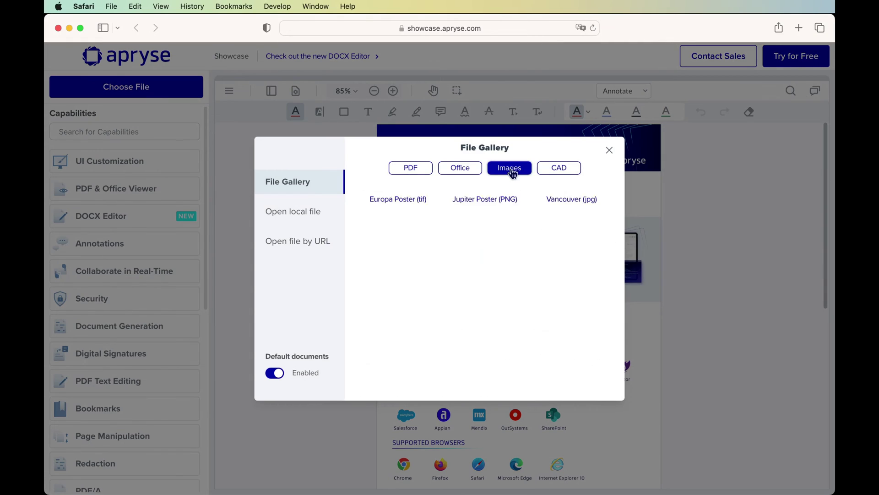
{"action": "left_click", "coordinate": [313, 217]}
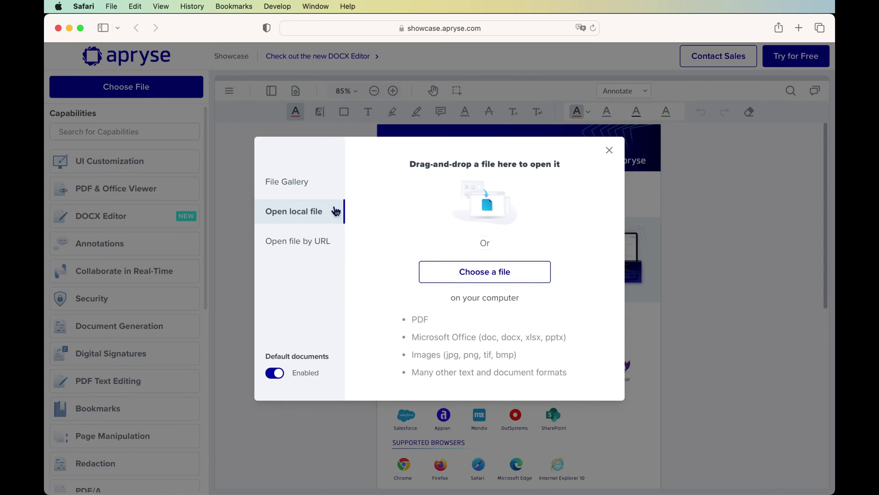
{"action": "left_click", "coordinate": [281, 181]}
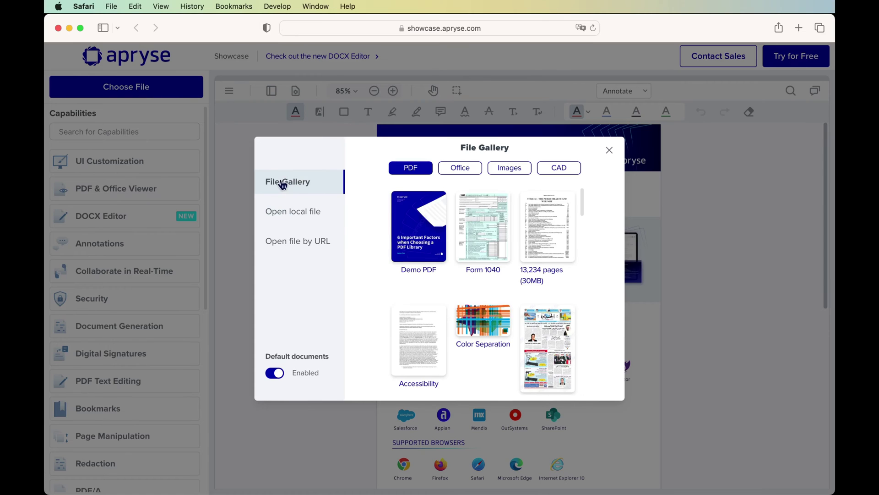
{"action": "left_click", "coordinate": [469, 173]}
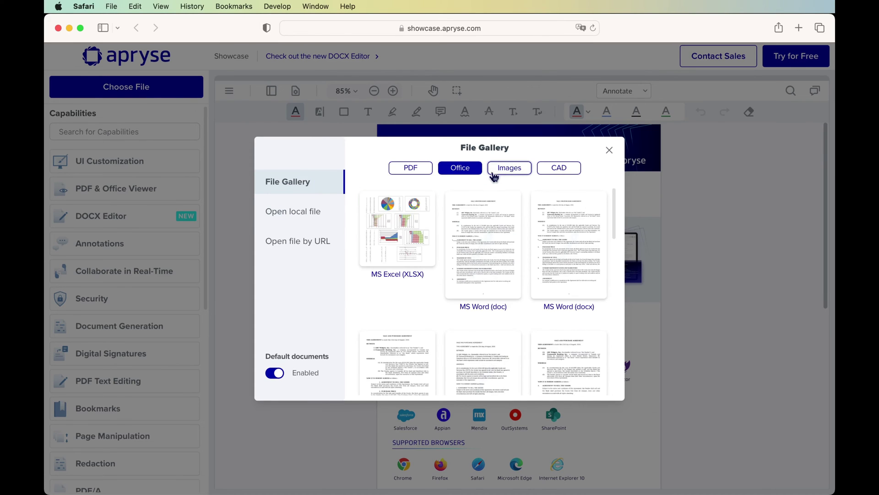
{"action": "left_click", "coordinate": [609, 150]}
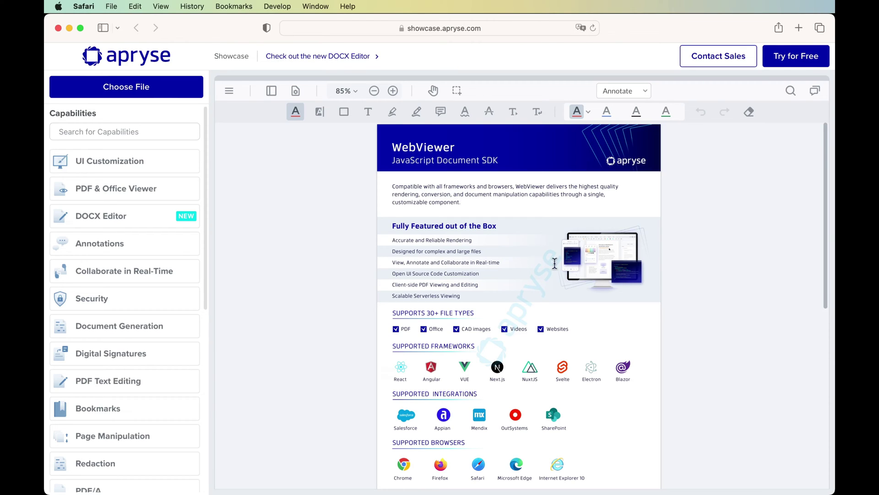
{"action": "left_click", "coordinate": [271, 90]}
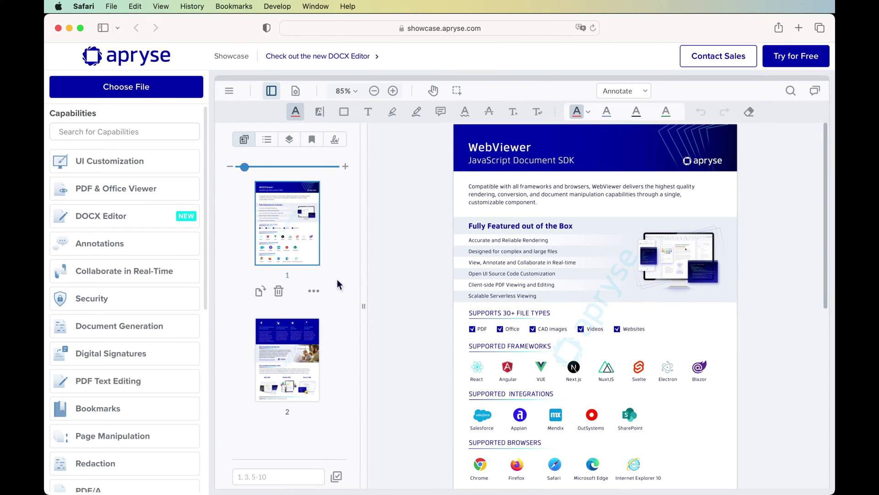
{"action": "left_click", "coordinate": [260, 294]}
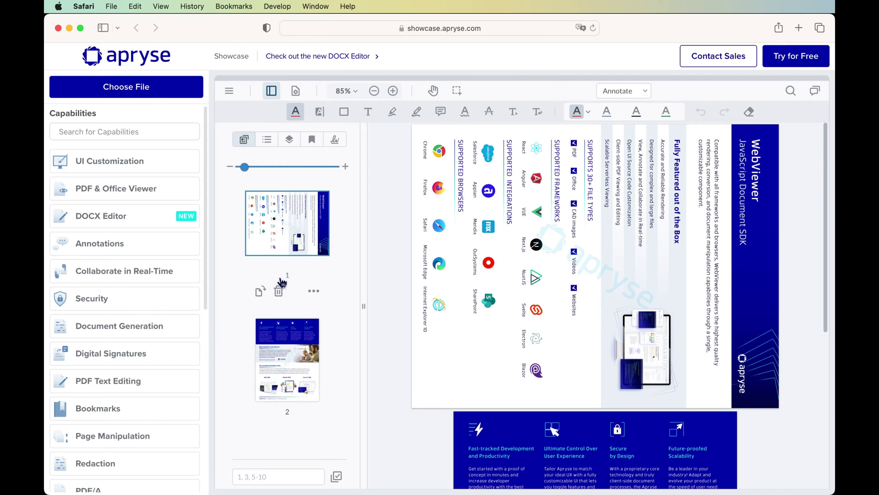
{"action": "left_click", "coordinate": [314, 290]}
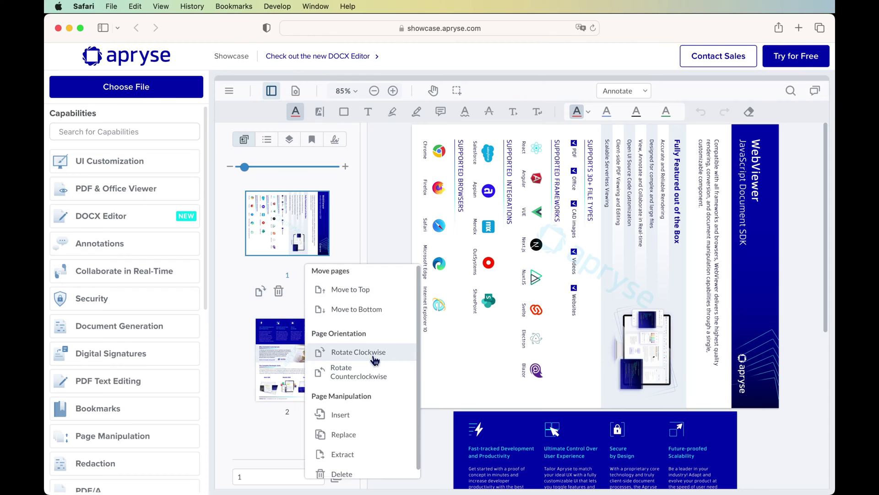
{"action": "scroll", "coordinate": [369, 362], "scroll_direction": "down", "scroll_amount": 1}
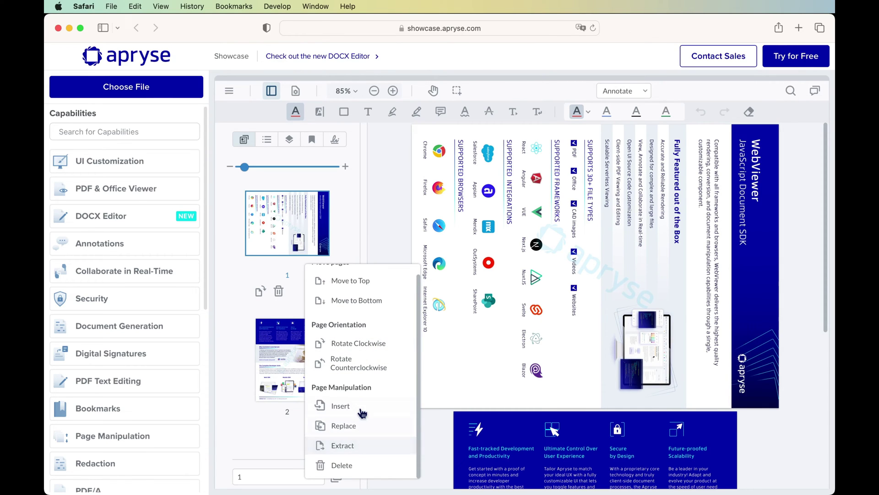
{"action": "left_click", "coordinate": [254, 298]}
{"action": "left_click", "coordinate": [256, 295]}
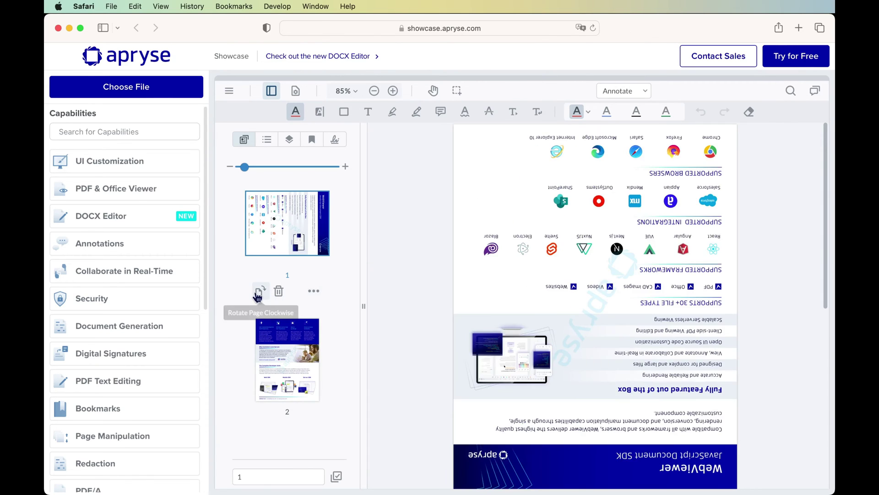
{"action": "left_click", "coordinate": [259, 291]}
{"action": "left_click", "coordinate": [259, 291]}
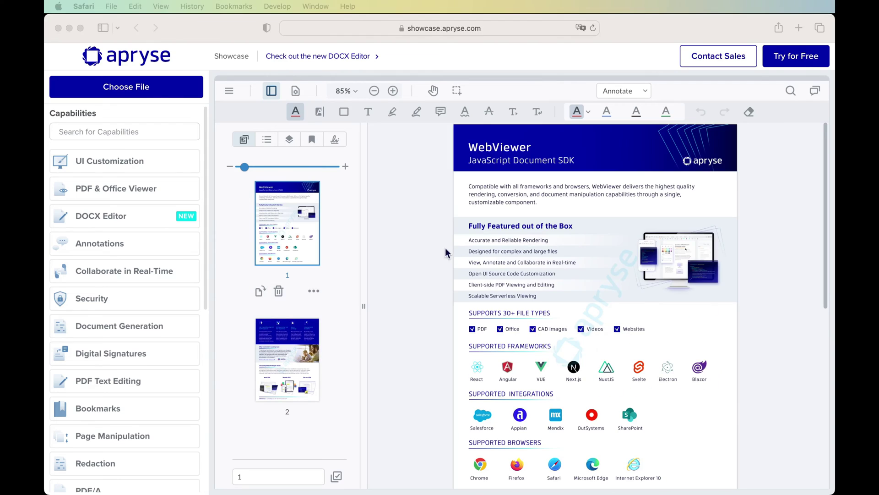
{"action": "left_click", "coordinate": [275, 94]}
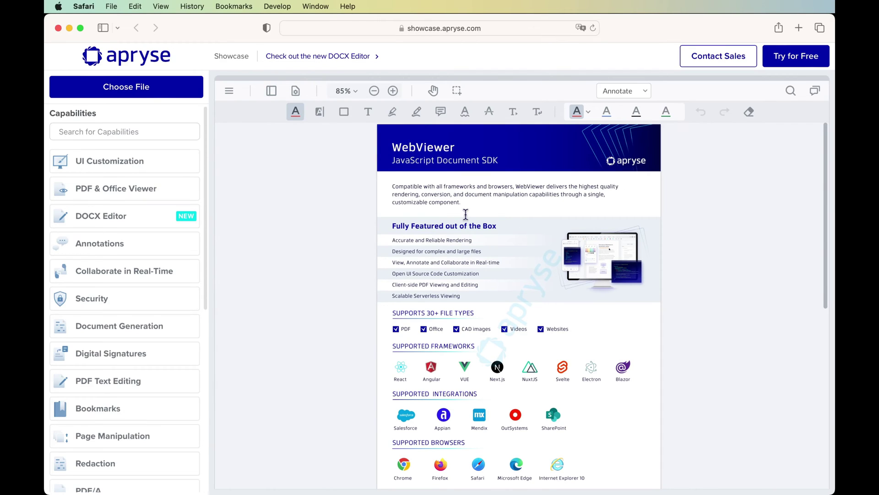
Mark the first paragraph with a pink freehand loop, red pen stroke, and yellow 'capabilities through a single,' highlight.
{"action": "left_click", "coordinate": [393, 111]}
{"action": "mouse_move", "coordinate": [413, 184]}
{"action": "left_mouse_down"}
{"action": "mouse_move", "coordinate": [503, 208]}
{"action": "mouse_move", "coordinate": [415, 189]}
{"action": "left_mouse_up"}
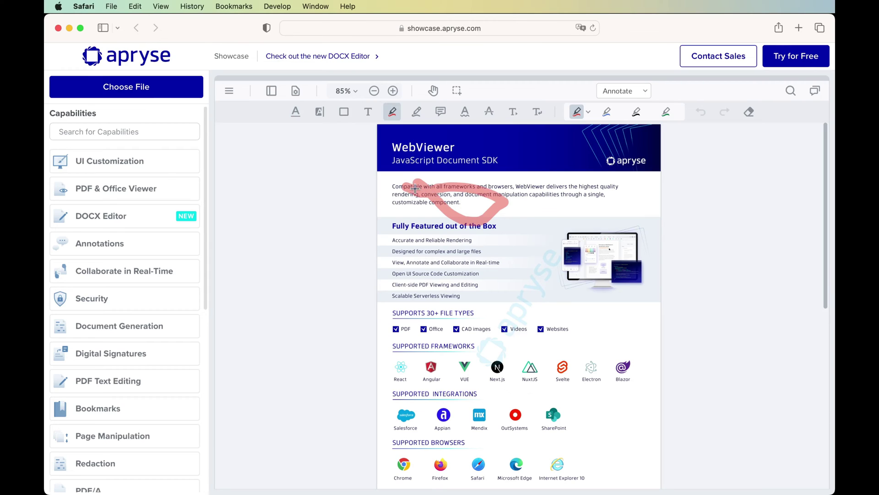
{"action": "left_click", "coordinate": [416, 111]}
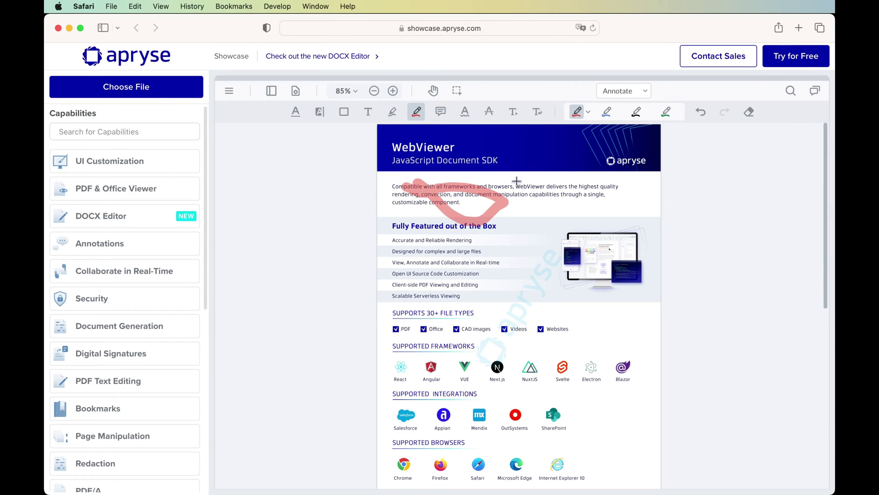
{"action": "mouse_move", "coordinate": [516, 184]}
{"action": "left_mouse_down"}
{"action": "mouse_move", "coordinate": [618, 187]}
{"action": "mouse_move", "coordinate": [519, 182]}
{"action": "left_mouse_up"}
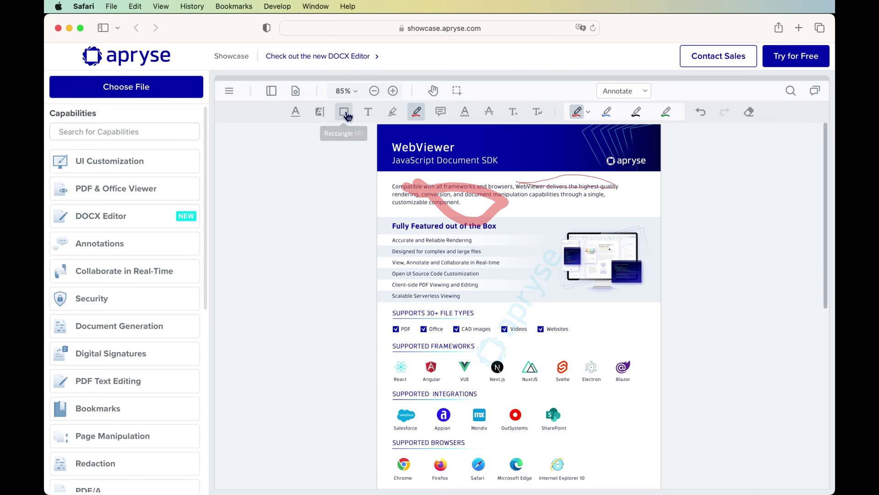
{"action": "left_click", "coordinate": [319, 111]}
{"action": "left_click_drag", "start_coordinate": [532, 194], "coordinate": [606, 195]}
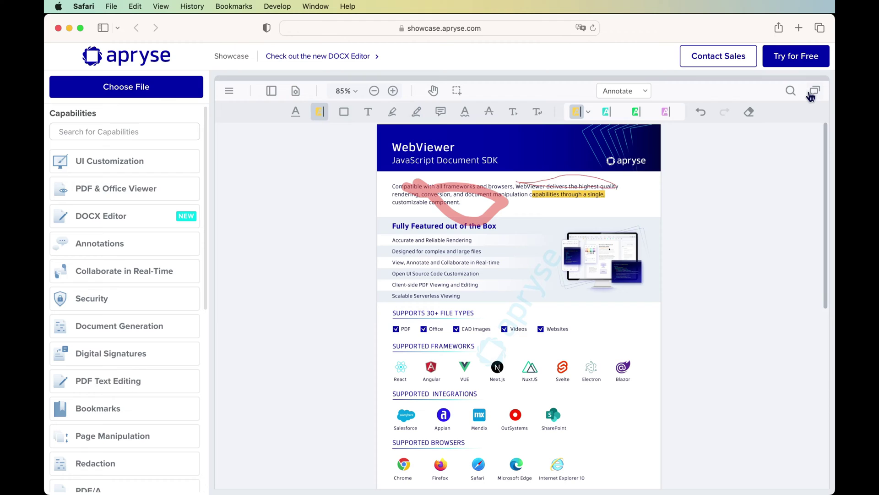
Comment on the yellow highlight asking a mentioned colleague to make the change, then mark it Completed.
{"action": "left_click", "coordinate": [583, 195]}
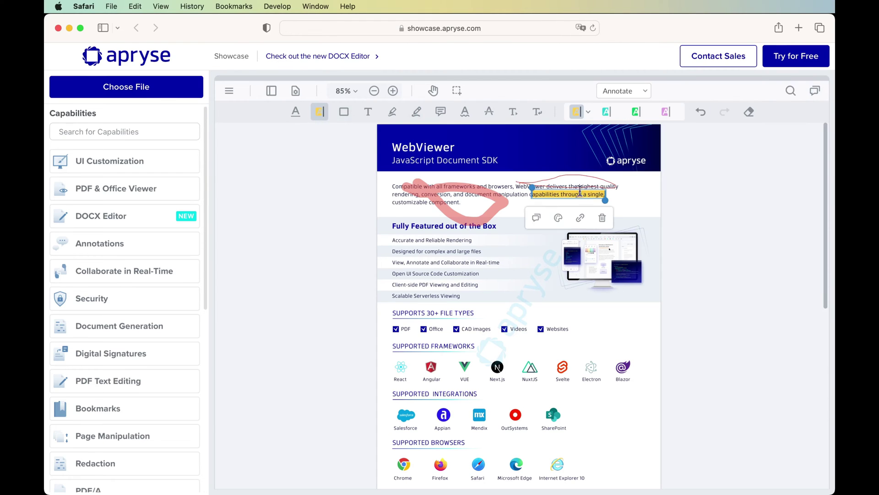
{"action": "left_click", "coordinate": [536, 219]}
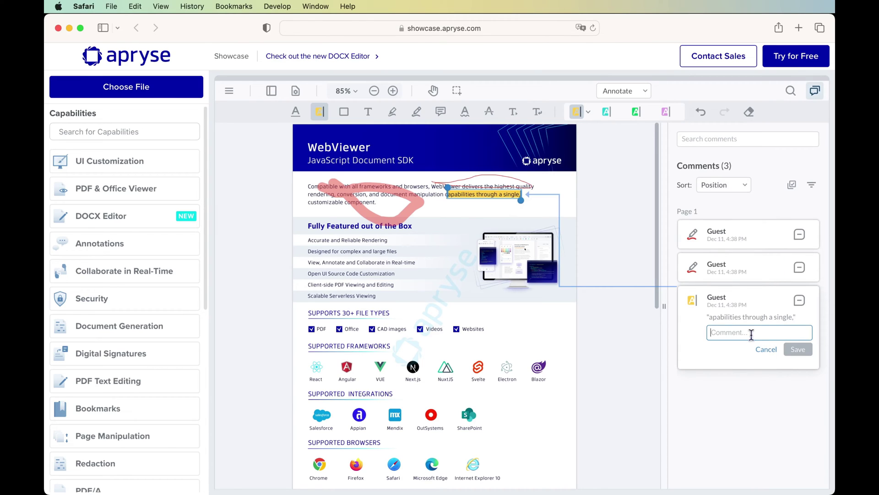
{"action": "type", "text": "@"}
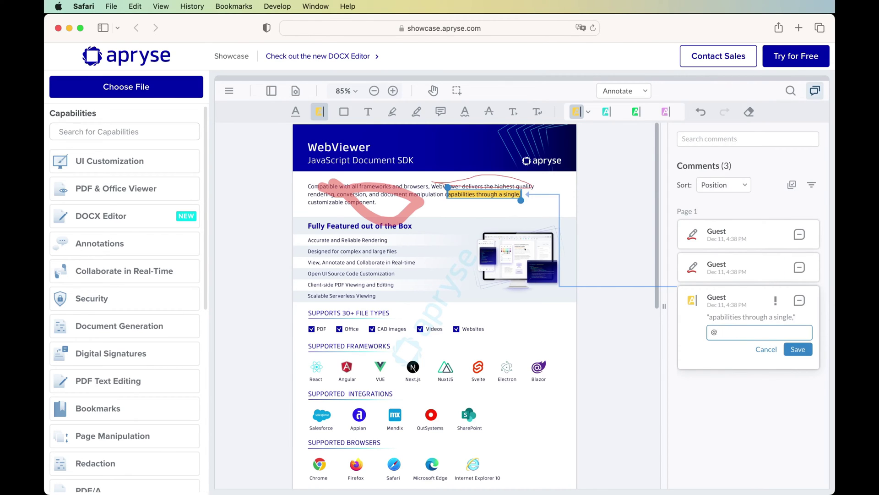
{"action": "type", "text": "Ruby - please make the change"}
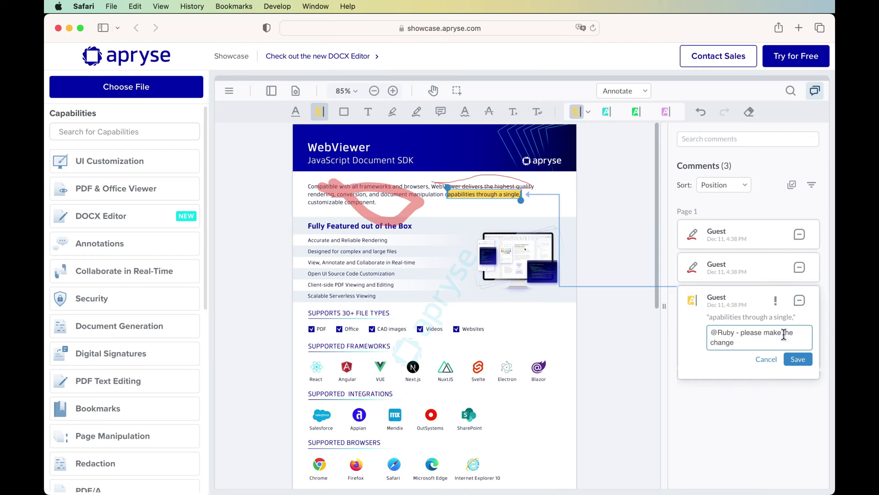
{"action": "left_click", "coordinate": [804, 361]}
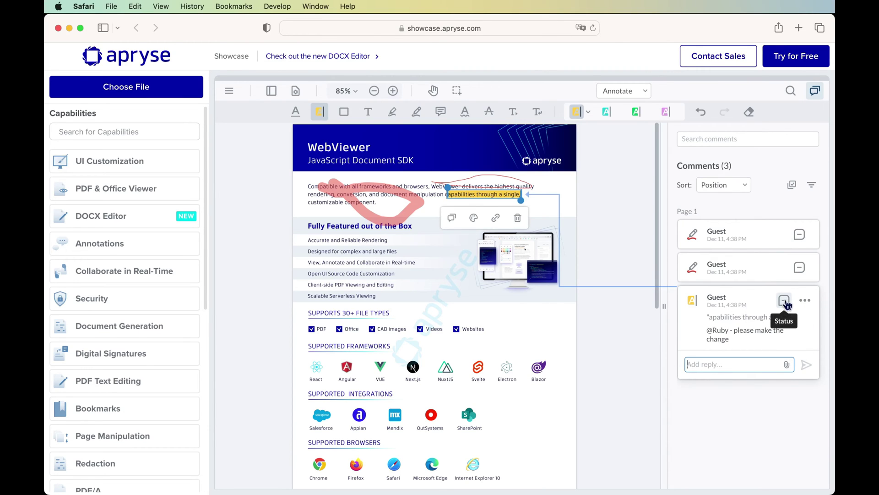
{"action": "left_click", "coordinate": [785, 302]}
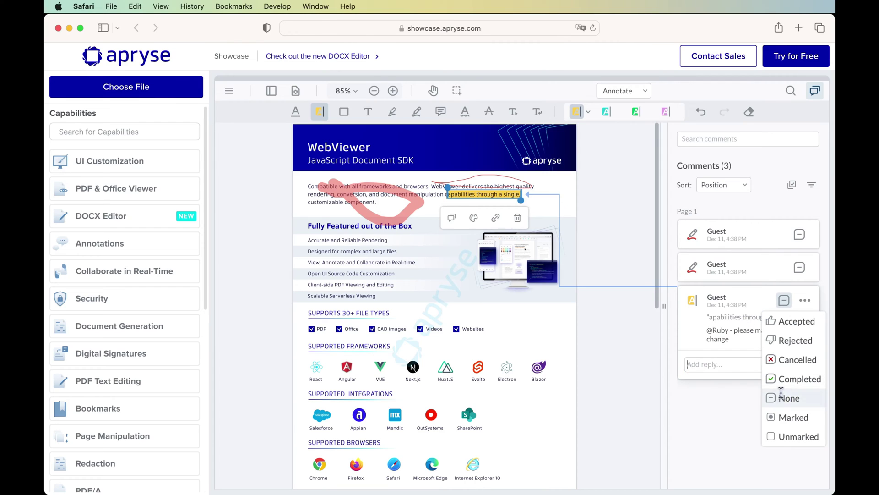
{"action": "left_click", "coordinate": [791, 378]}
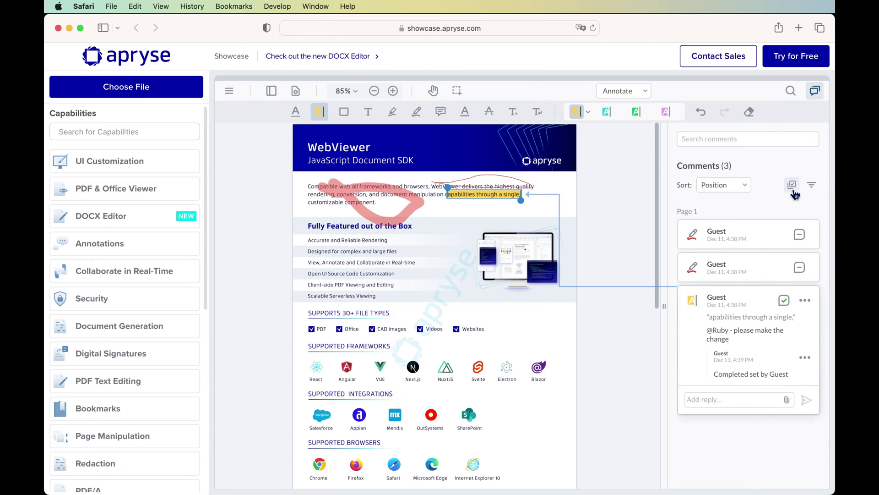
Filter comments to status None, then open the pink freehand annotation's style options.
{"action": "left_click", "coordinate": [812, 184]}
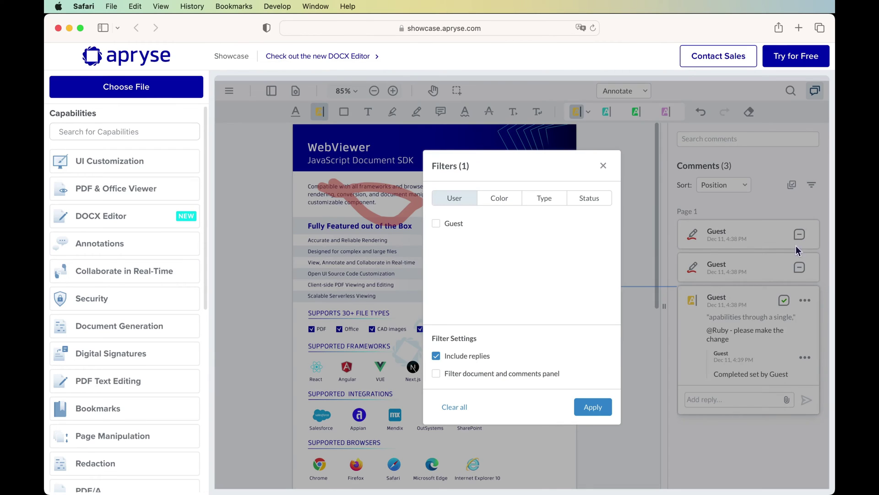
{"action": "left_click", "coordinate": [590, 200]}
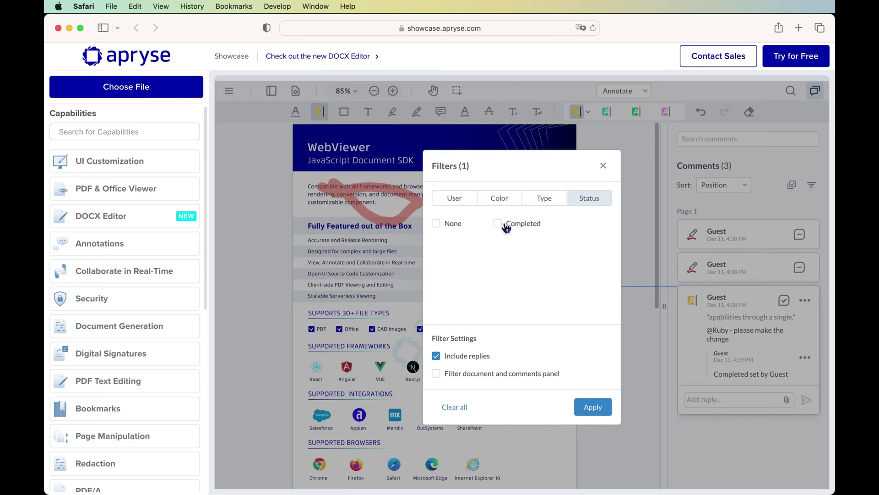
{"action": "left_click", "coordinate": [445, 227]}
{"action": "left_click", "coordinate": [592, 407]}
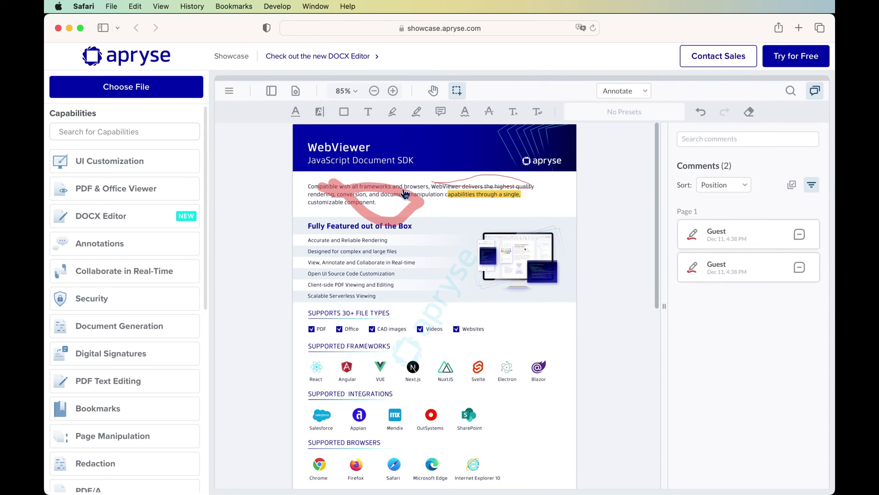
{"action": "left_click", "coordinate": [364, 184]}
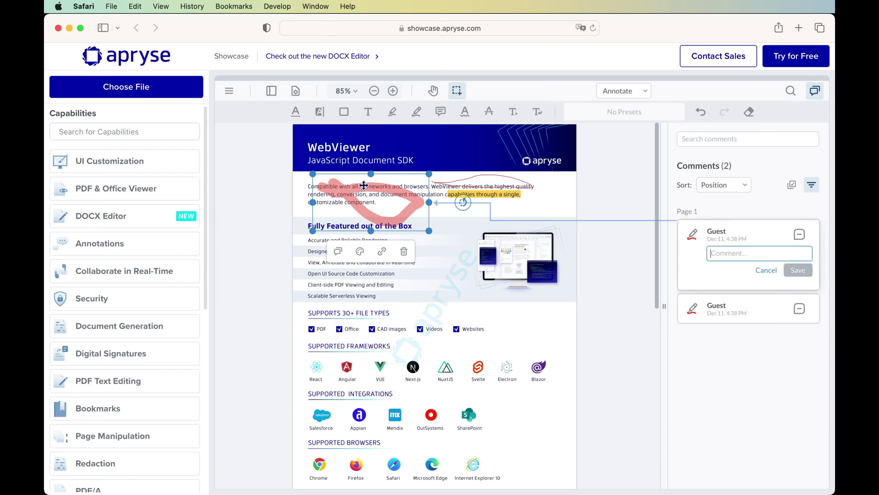
{"action": "left_click", "coordinate": [360, 253]}
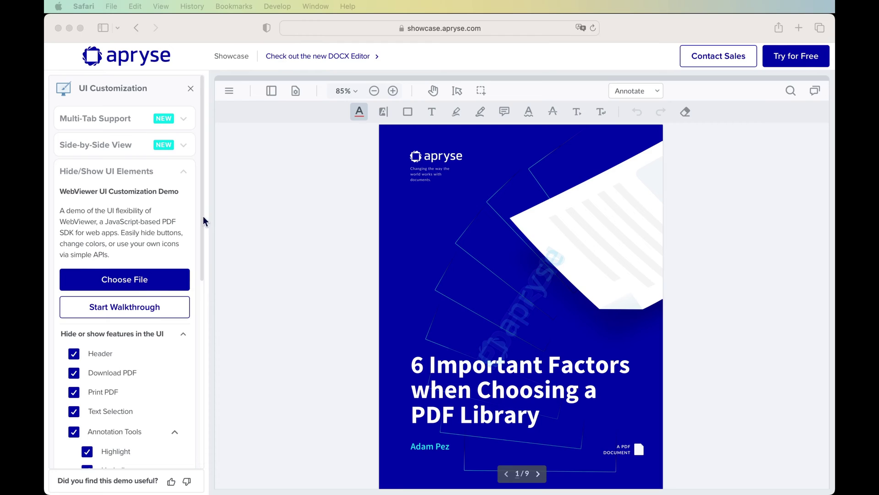
Disable Annotation Tools, Text Selection, Download PDF and Print PDF in the viewer's UI options.
{"action": "left_click_drag", "start_coordinate": [202, 215], "coordinate": [192, 269]}
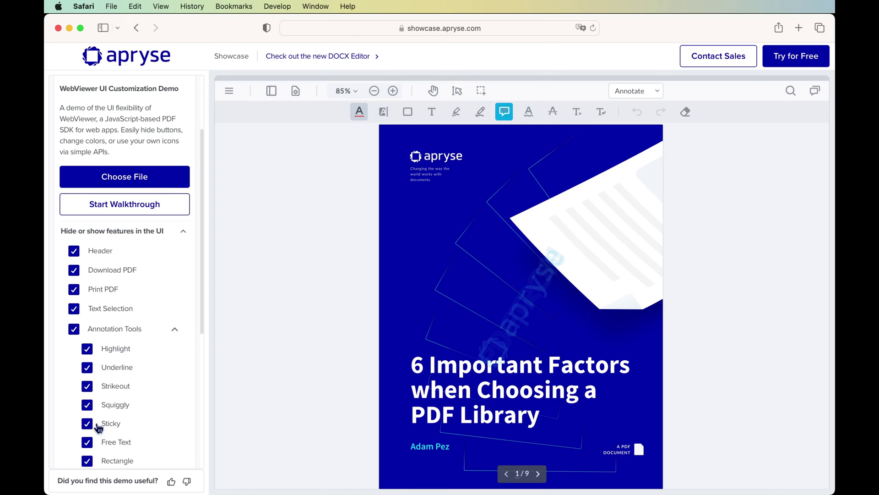
{"action": "left_click", "coordinate": [87, 349]}
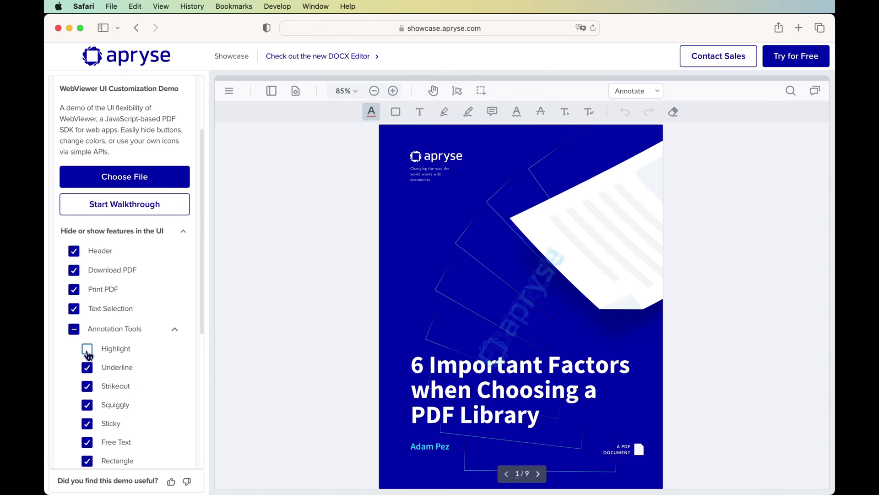
{"action": "left_click", "coordinate": [74, 330]}
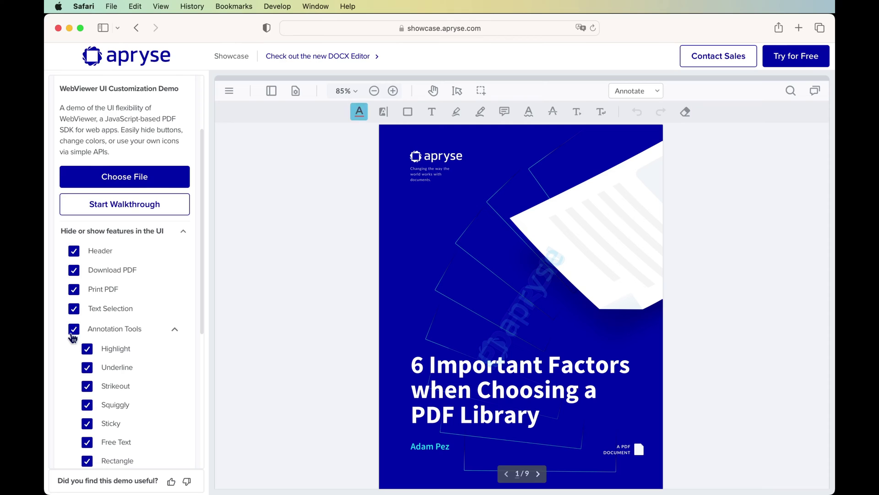
{"action": "left_click", "coordinate": [74, 329]}
{"action": "scroll", "coordinate": [471, 365], "scroll_direction": "down", "scroll_amount": 5}
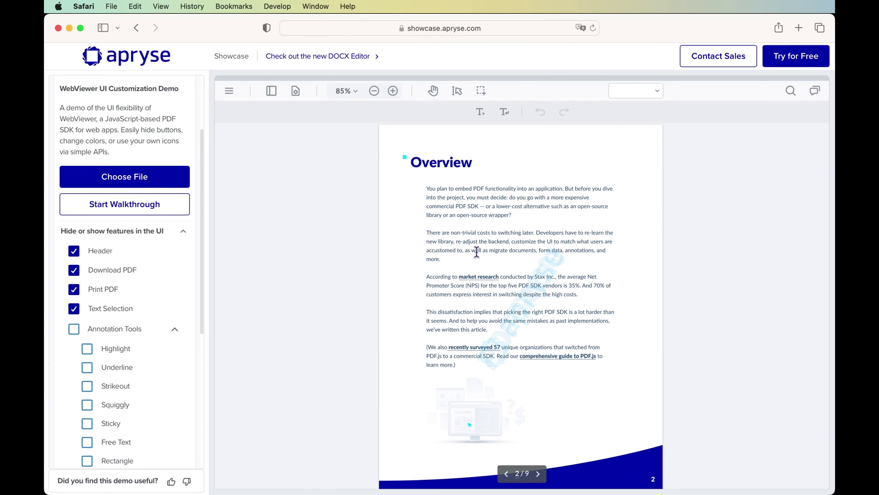
{"action": "left_click", "coordinate": [75, 310]}
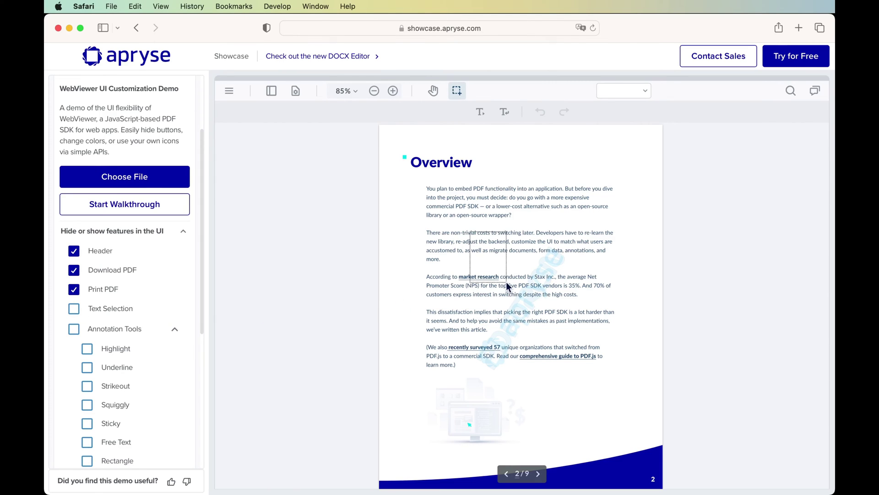
{"action": "left_click_drag", "start_coordinate": [448, 218], "coordinate": [525, 294]}
{"action": "left_click", "coordinate": [76, 274]}
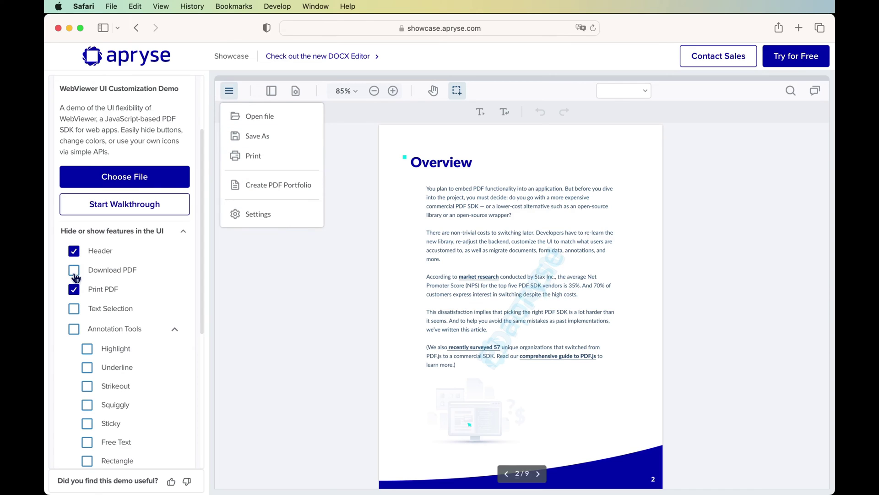
{"action": "left_click", "coordinate": [76, 290]}
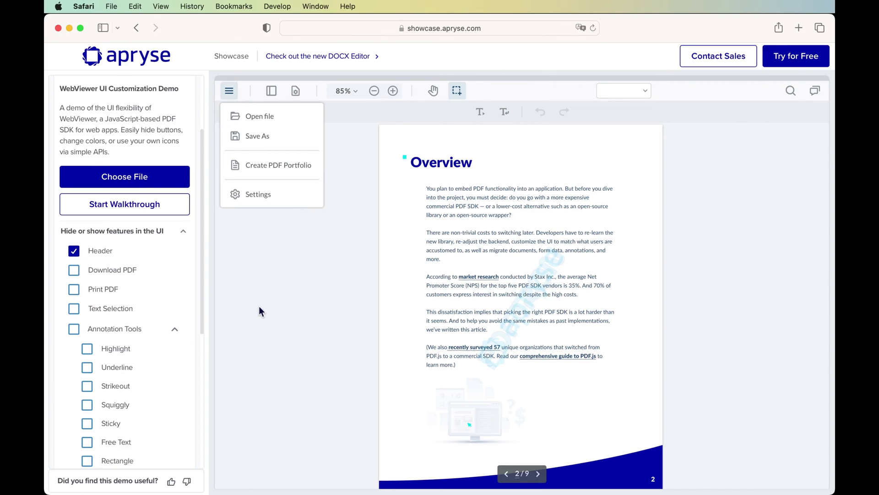
{"action": "left_click", "coordinate": [564, 308]}
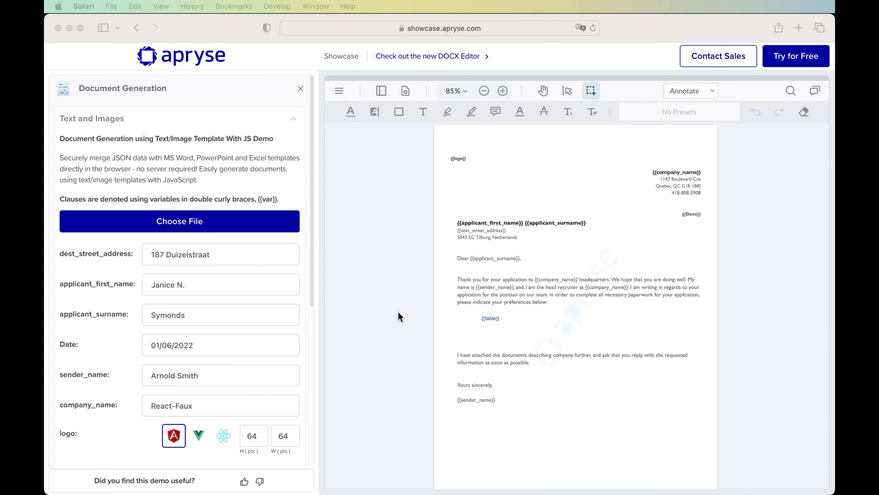
Review the applicant form fields and fill the letter template with their values.
{"action": "scroll", "coordinate": [230, 314], "scroll_direction": "down", "scroll_amount": 5}
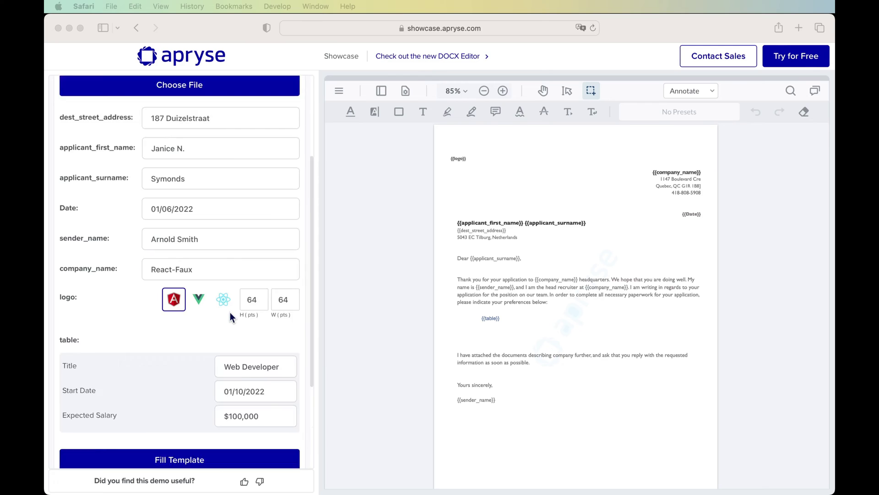
{"action": "scroll", "coordinate": [228, 312], "scroll_direction": "up", "scroll_amount": 3}
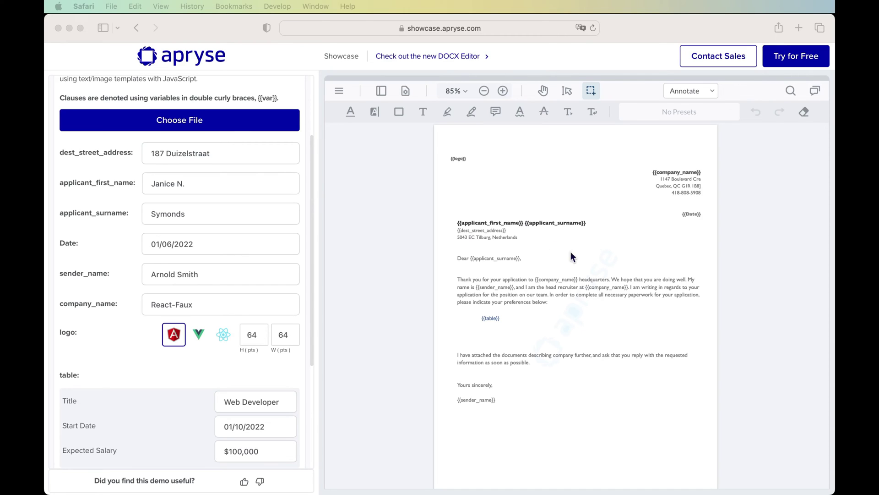
{"action": "left_click", "coordinate": [271, 183]}
{"action": "triple_click", "coordinate": [202, 183]}
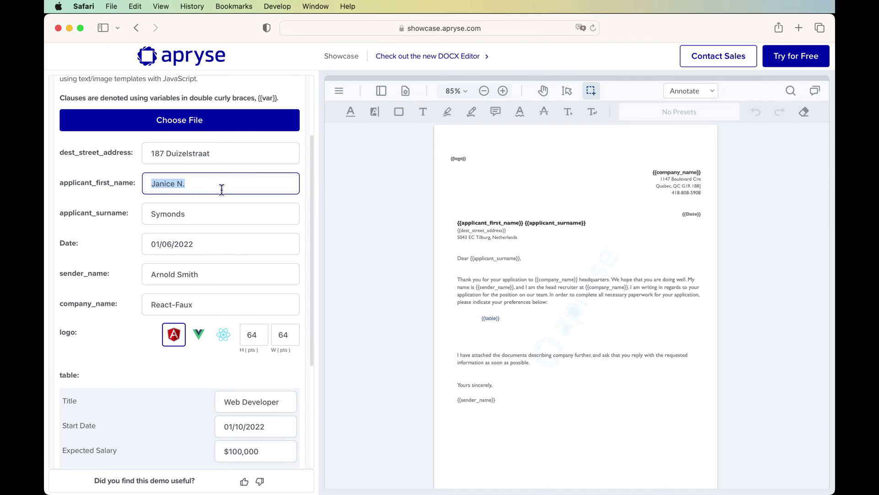
{"action": "left_click_drag", "start_coordinate": [221, 189], "coordinate": [148, 185]}
{"action": "left_click_drag", "start_coordinate": [221, 152], "coordinate": [137, 155]}
{"action": "scroll", "coordinate": [216, 243], "scroll_direction": "down", "scroll_amount": 5}
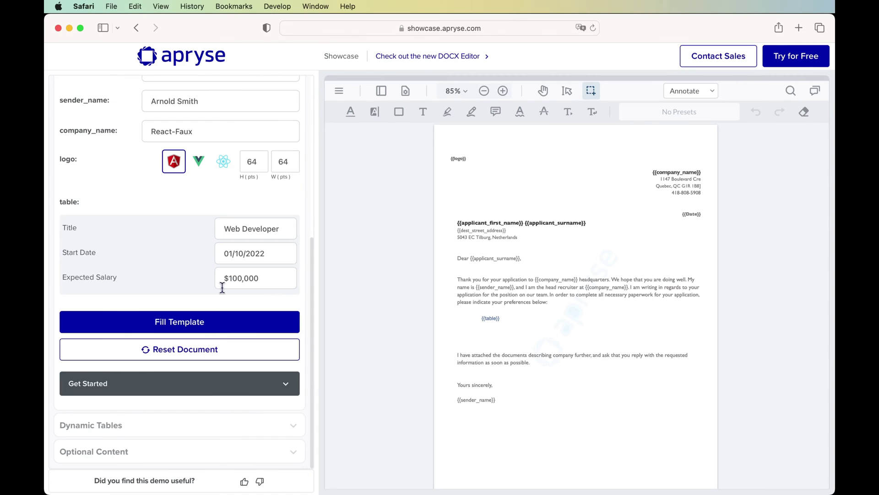
{"action": "left_click", "coordinate": [182, 323]}
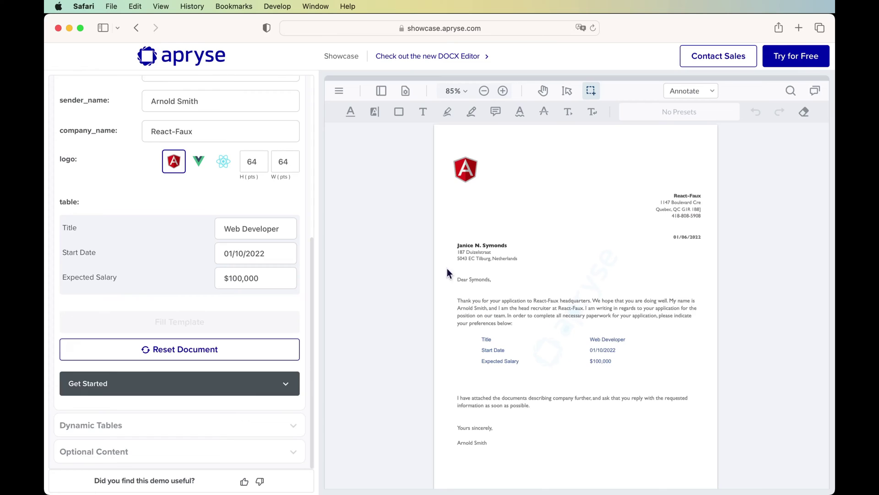
{"action": "scroll", "coordinate": [143, 251], "scroll_direction": "up", "scroll_amount": 3}
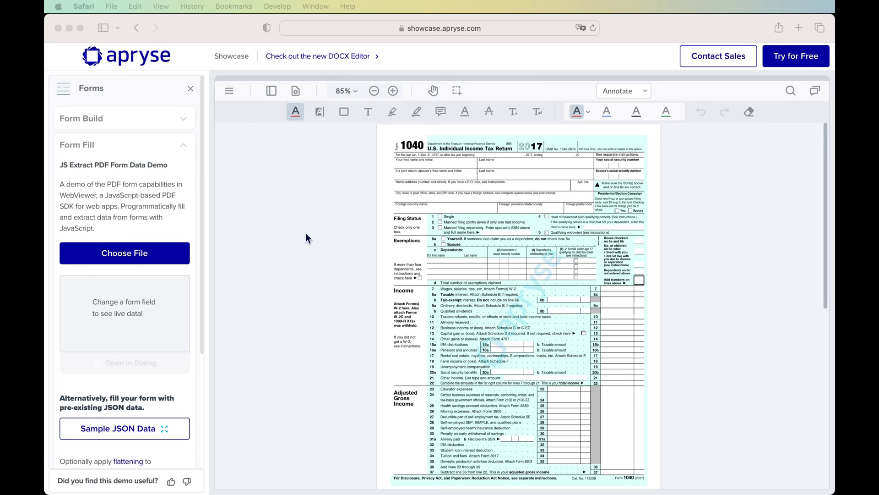
Fill the 1040 form from the Sample JSON Data and zoom in twice on the result.
{"action": "left_click", "coordinate": [362, 245]}
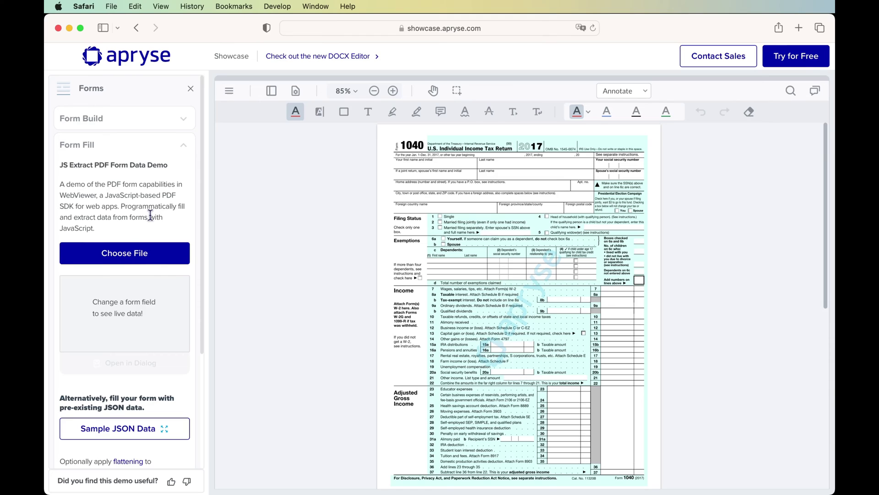
{"action": "scroll", "coordinate": [141, 331], "scroll_direction": "down", "scroll_amount": 5}
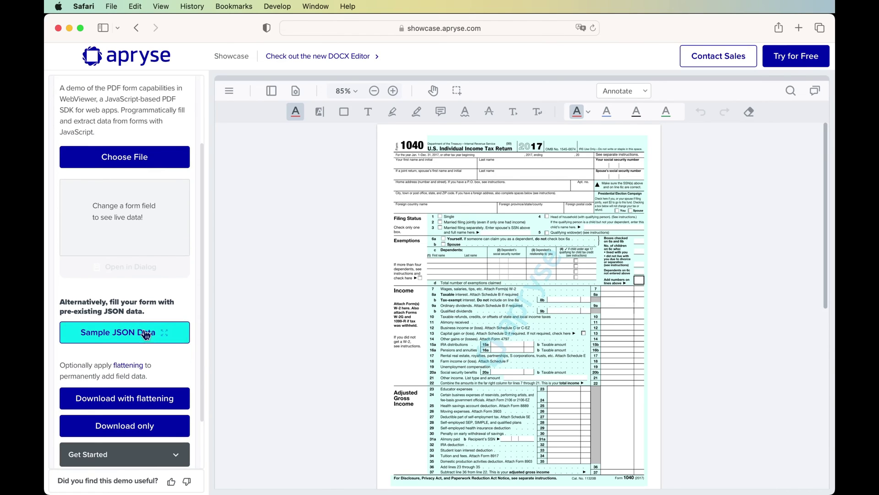
{"action": "right_click", "coordinate": [157, 287]}
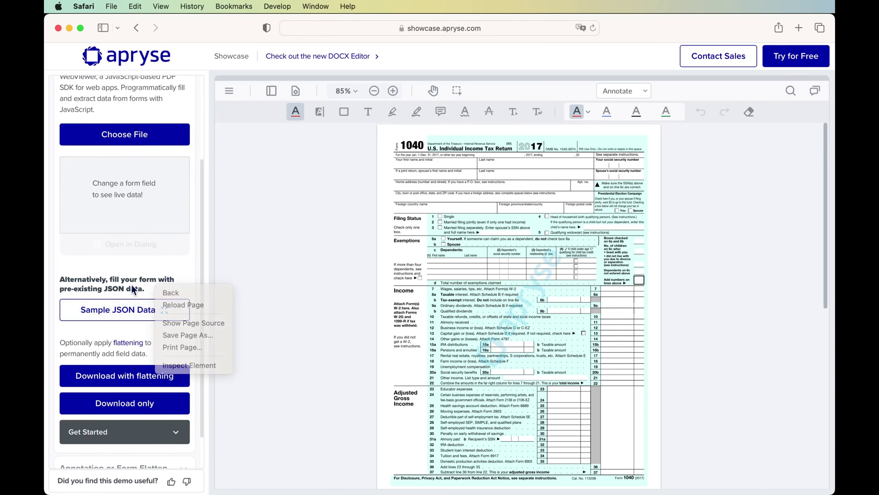
{"action": "left_click", "coordinate": [131, 284]}
{"action": "left_click", "coordinate": [126, 314]}
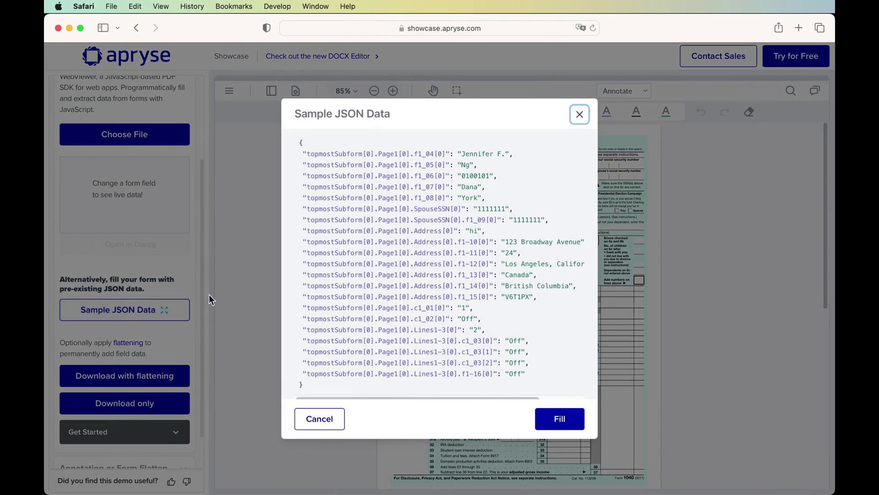
{"action": "left_click_drag", "start_coordinate": [383, 187], "coordinate": [494, 363]}
{"action": "left_click", "coordinate": [493, 363]}
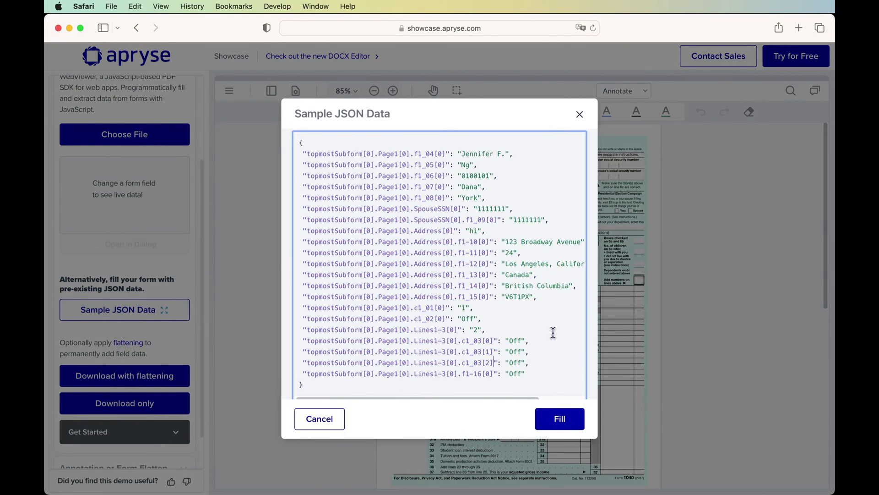
{"action": "left_click", "coordinate": [555, 414]}
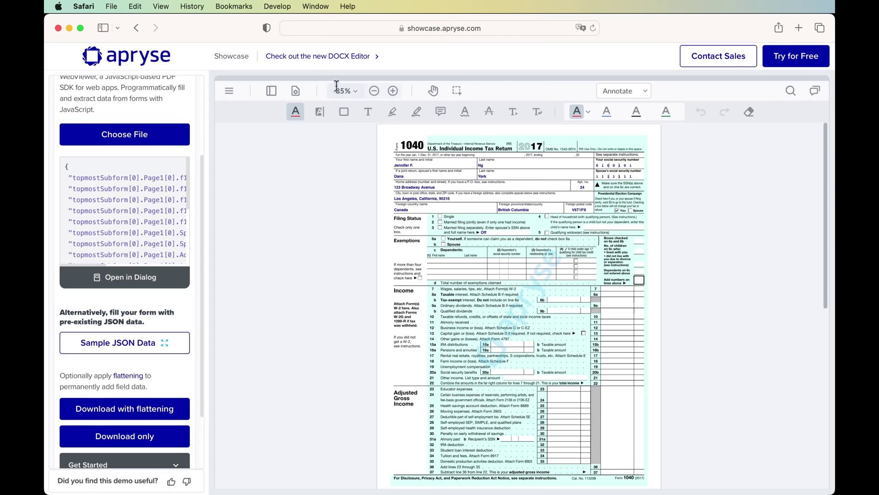
{"action": "left_click", "coordinate": [393, 90]}
{"action": "left_click", "coordinate": [393, 91]}
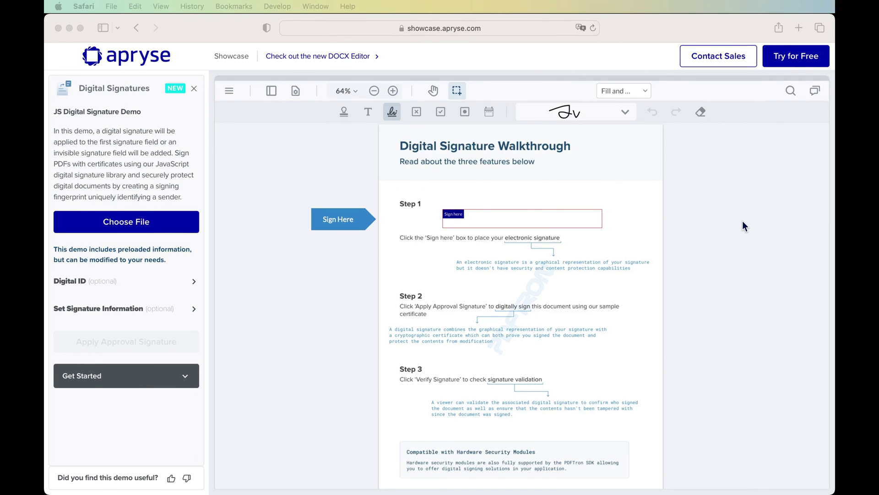
Place the saved signature in the Sign here box, apply an approval signature, and verify it.
{"action": "left_click", "coordinate": [743, 223]}
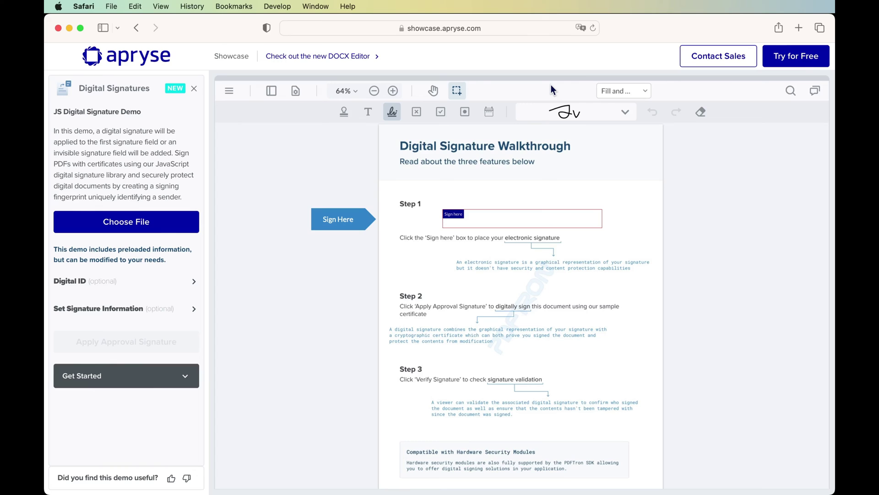
{"action": "left_click", "coordinate": [474, 220]}
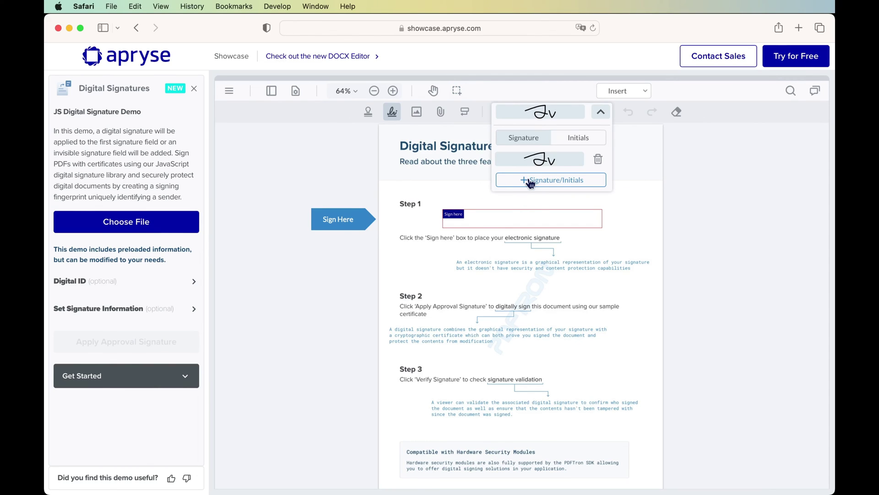
{"action": "left_click", "coordinate": [539, 160]}
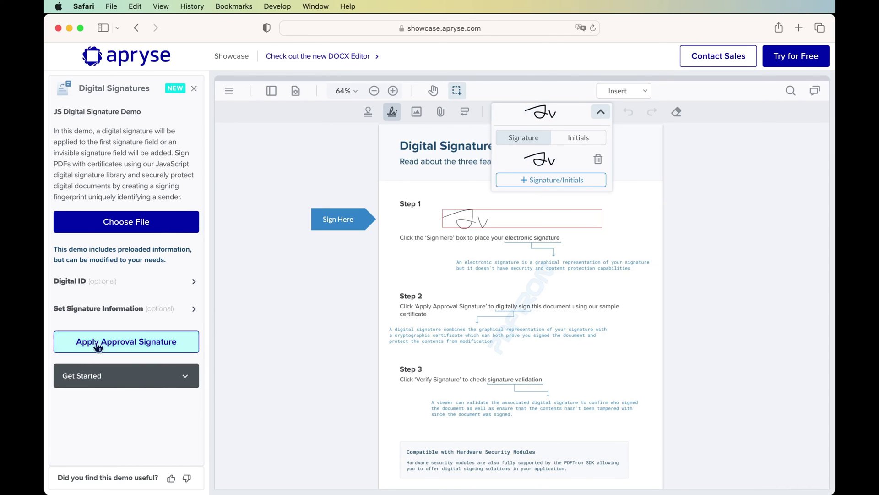
{"action": "left_click", "coordinate": [149, 346]}
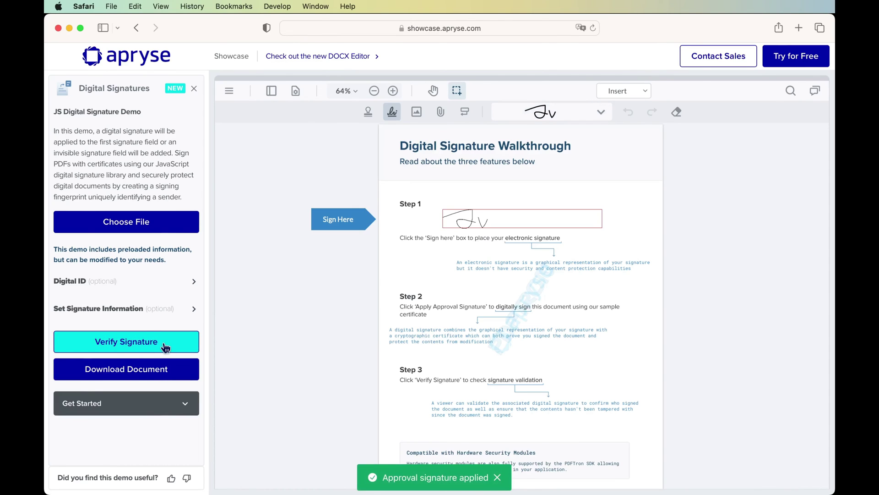
{"action": "left_click", "coordinate": [165, 348]}
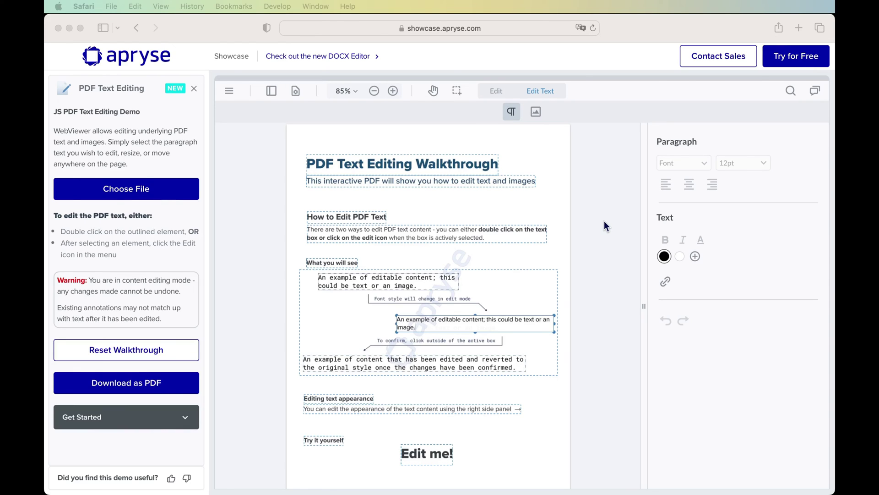
Retype the title as 'Word Processor Text Editing' and narrow its box so it wraps onto two lines.
{"action": "left_click", "coordinate": [610, 223]}
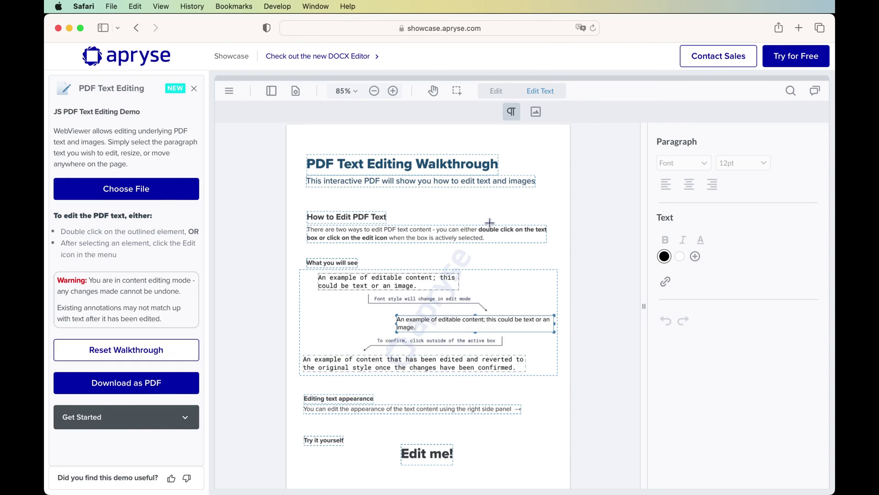
{"action": "left_click", "coordinate": [415, 171]}
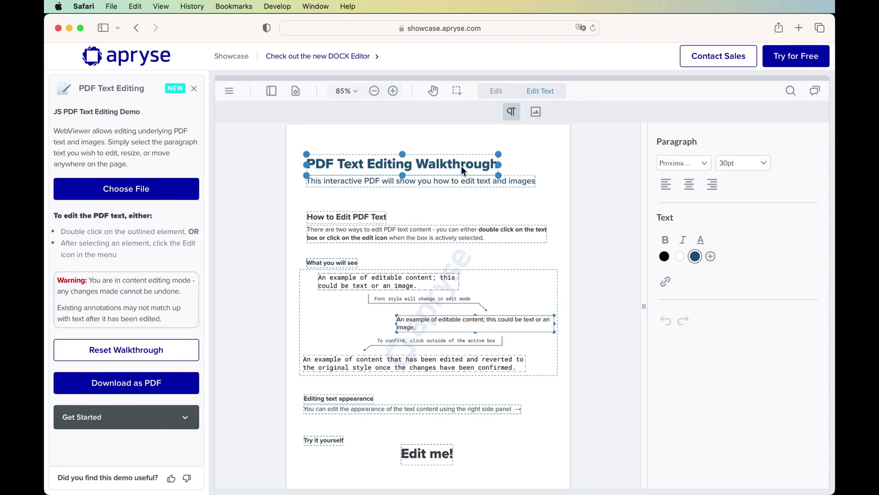
{"action": "double_click", "coordinate": [462, 171]}
{"action": "double_click", "coordinate": [460, 164]}
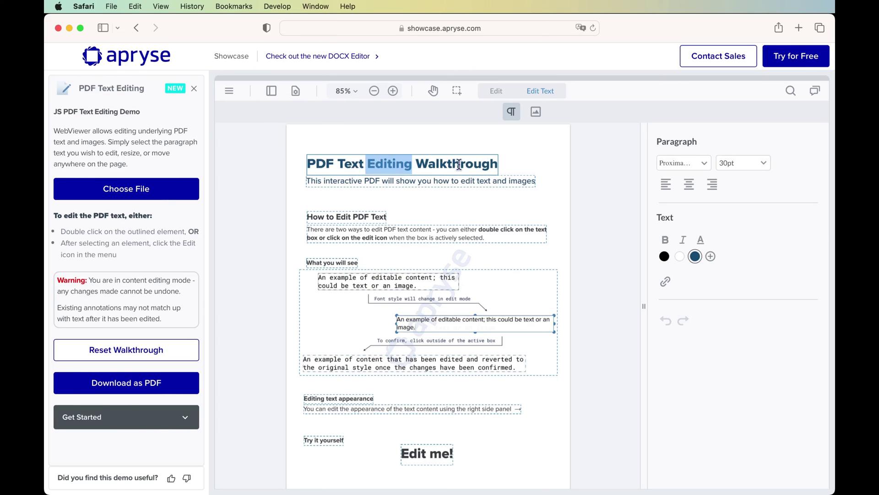
{"action": "key", "text": "Left"}
{"action": "key", "text": "Left"}
{"action": "key", "text": "Left"}
{"action": "type", "text": "Word Tex"}
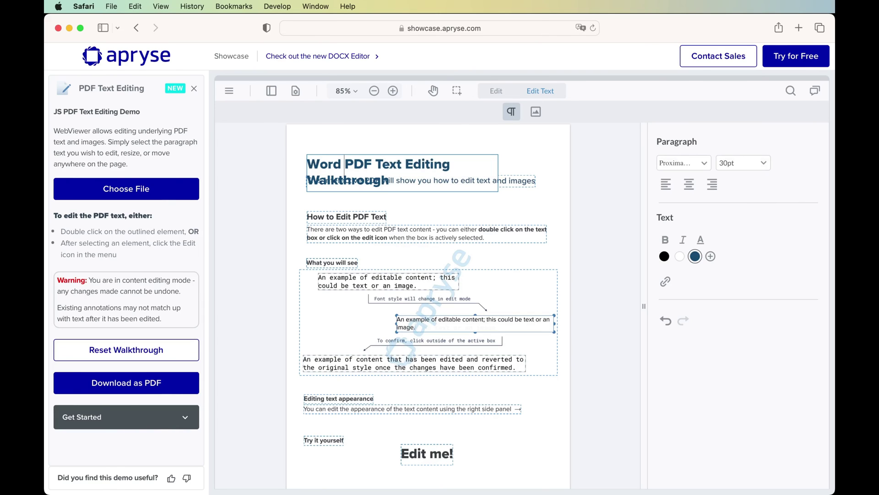
{"action": "key", "text": "BackSpace"}
{"action": "key", "text": "BackSpace"}
{"action": "key", "text": "BackSpace"}
{"action": "type", "text": "Processor"}
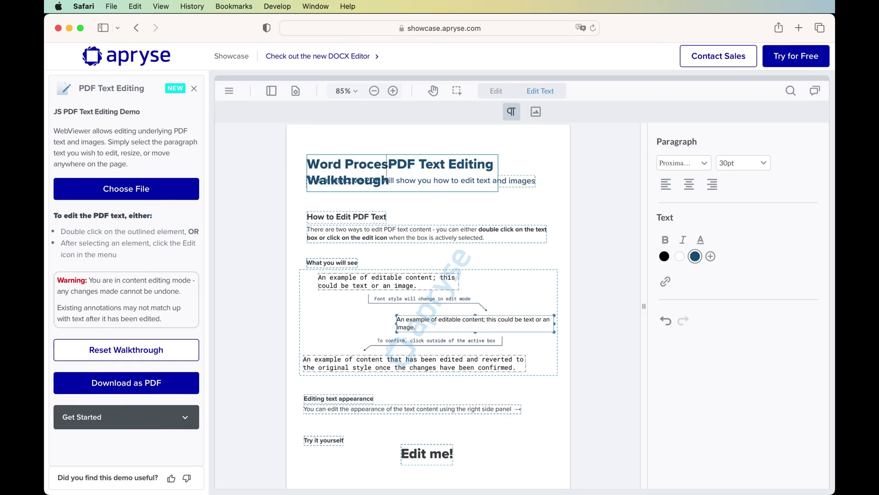
{"action": "key", "text": "shift+Right"}
{"action": "key", "text": "shift+Right"}
{"action": "key", "text": "shift+Right"}
{"action": "key", "text": "BackSpace"}
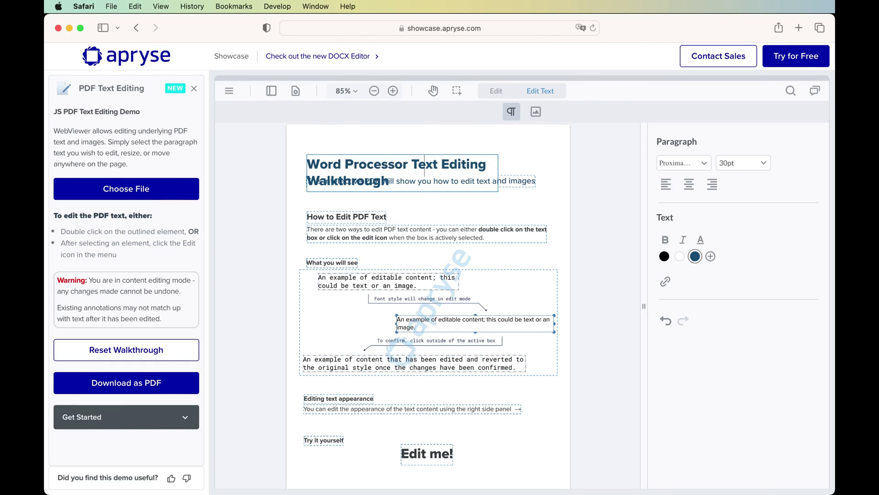
{"action": "key", "text": "shift+Down"}
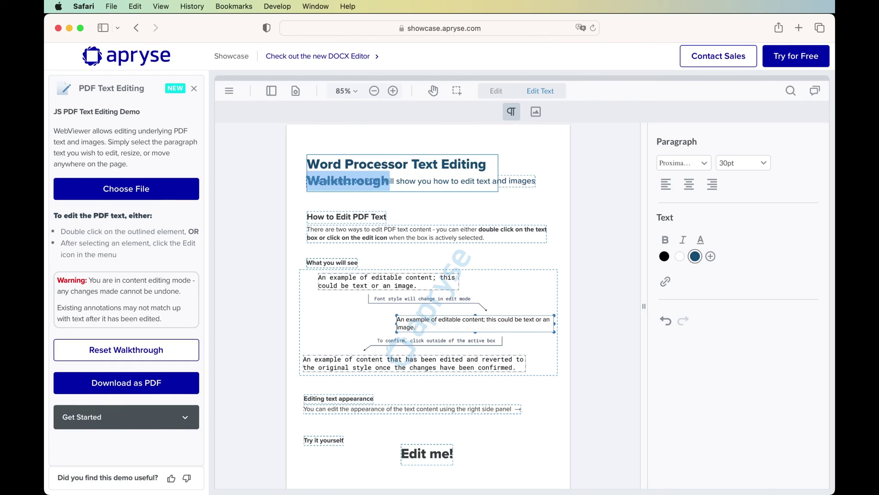
{"action": "key", "text": "BackSpace"}
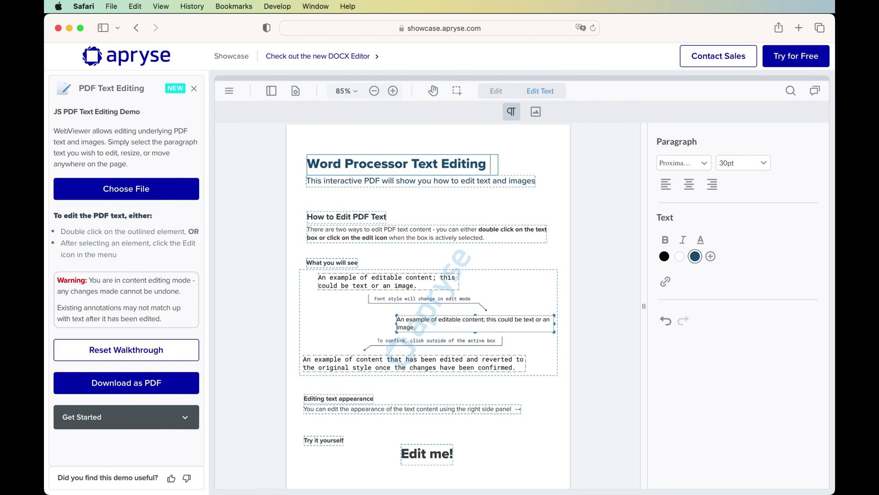
{"action": "left_click", "coordinate": [642, 181]}
{"action": "left_click", "coordinate": [494, 161]}
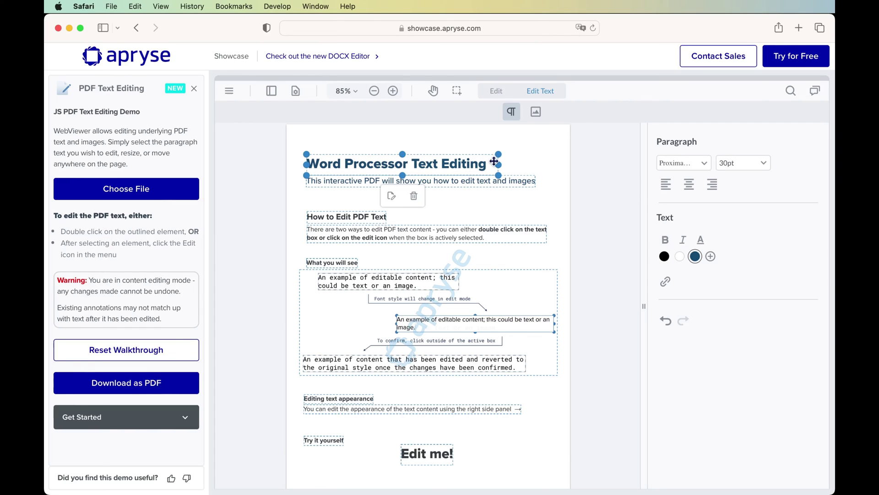
{"action": "left_click_drag", "start_coordinate": [494, 161], "coordinate": [376, 136]}
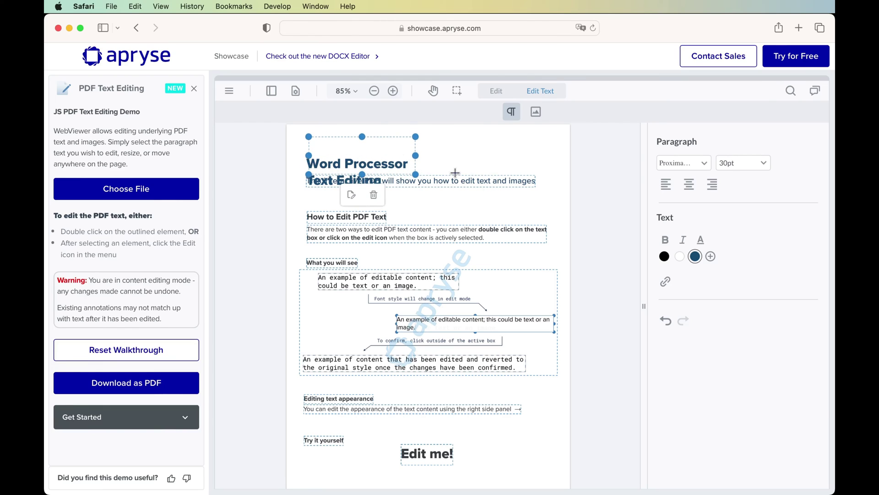
Break the subtitle after 'you' and narrow its box into a four-line block.
{"action": "left_click", "coordinate": [455, 184]}
{"action": "left_click", "coordinate": [430, 182]}
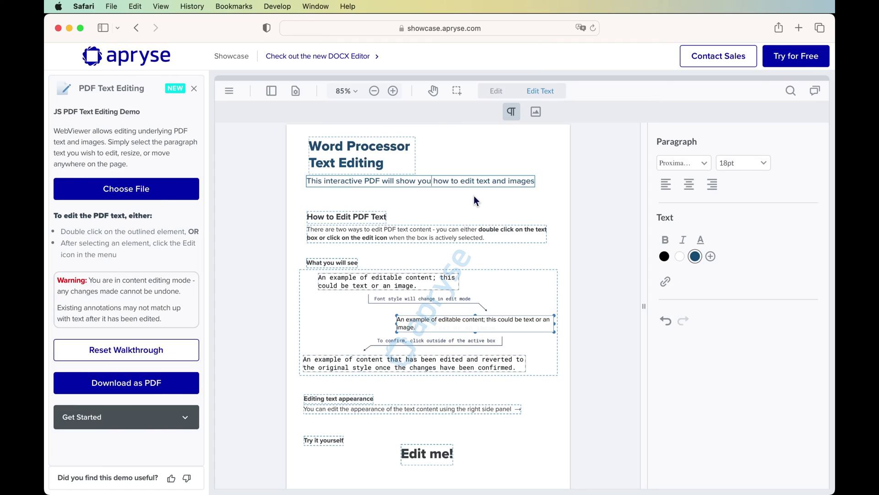
{"action": "key", "text": "Return"}
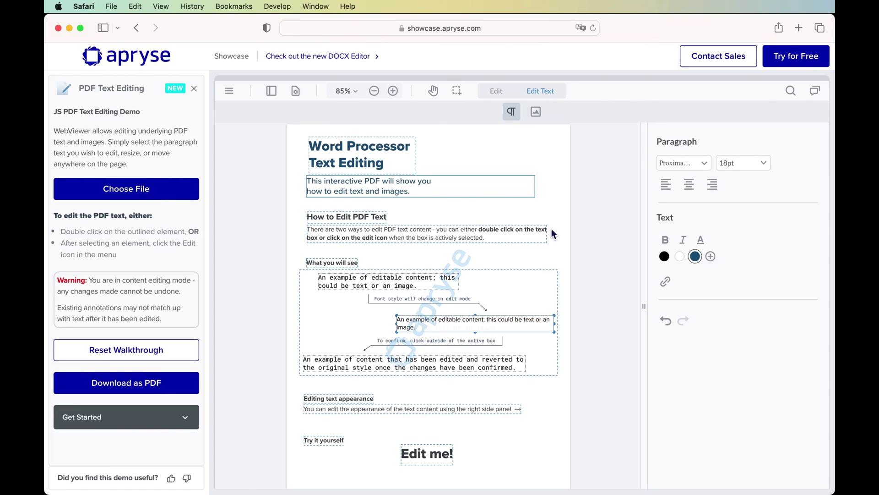
{"action": "left_click", "coordinate": [514, 189]}
{"action": "left_click_drag", "start_coordinate": [436, 189], "coordinate": [501, 199]}
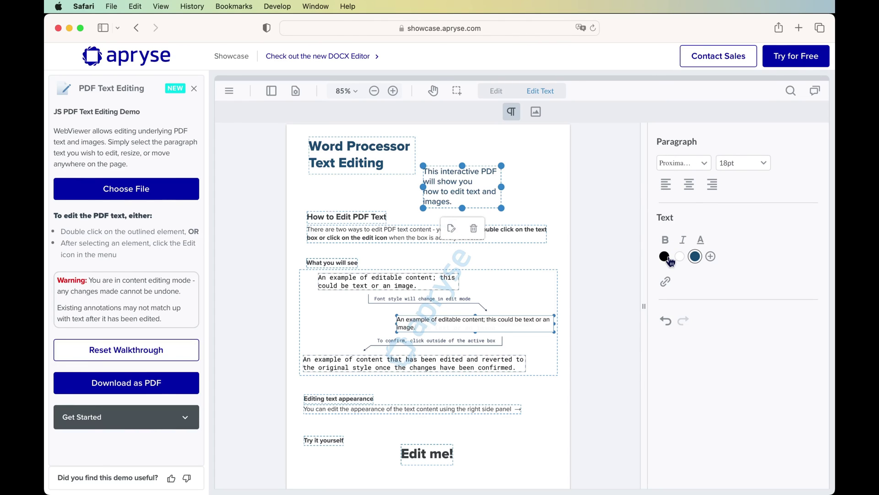
{"action": "left_click", "coordinate": [500, 326]}
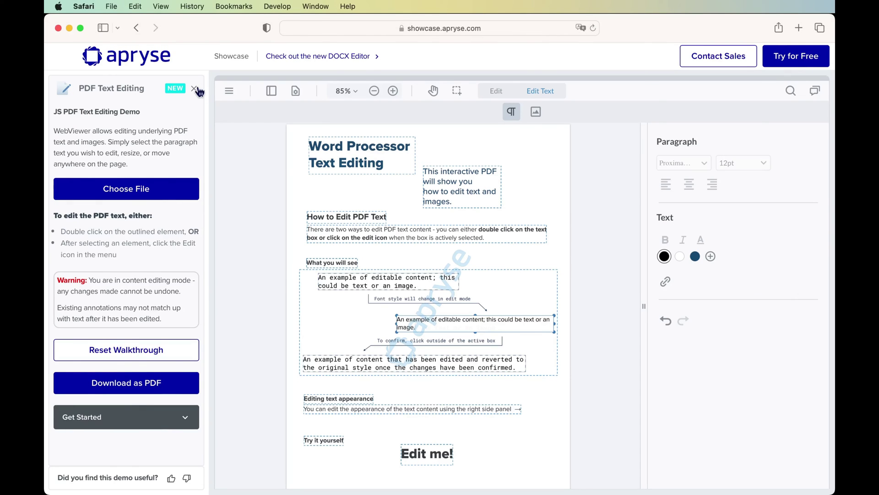
Close the PDF Text Editing demo and open the Redaction demo by searching 'reda'.
{"action": "left_click", "coordinate": [194, 89]}
{"action": "left_click", "coordinate": [157, 134]}
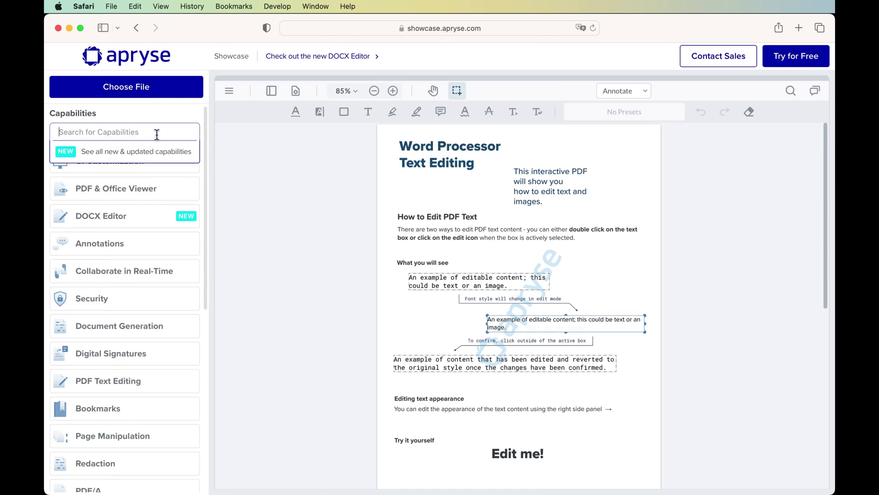
{"action": "type", "text": "redact"}
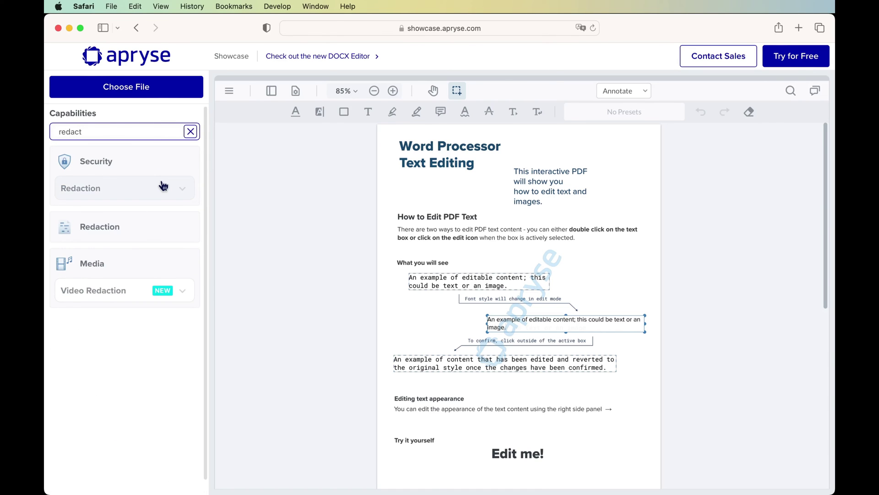
{"action": "left_click", "coordinate": [161, 189]}
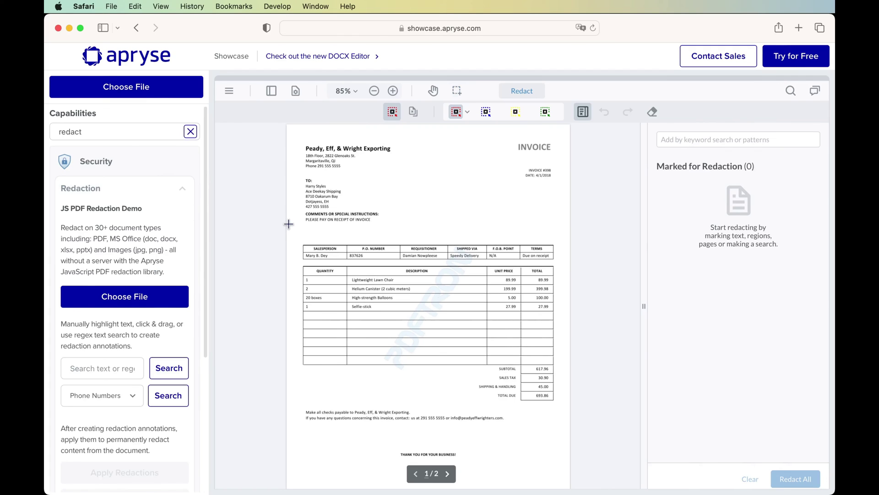
Search the invoice for 'peady' and permanently redact every match.
{"action": "scroll", "coordinate": [115, 251], "scroll_direction": "down", "scroll_amount": 1}
{"action": "left_click", "coordinate": [107, 342]}
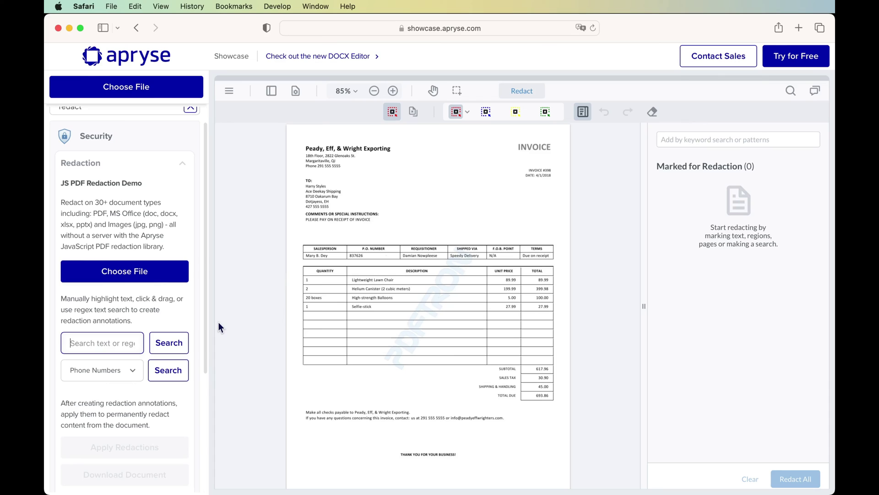
{"action": "type", "text": "Peady"}
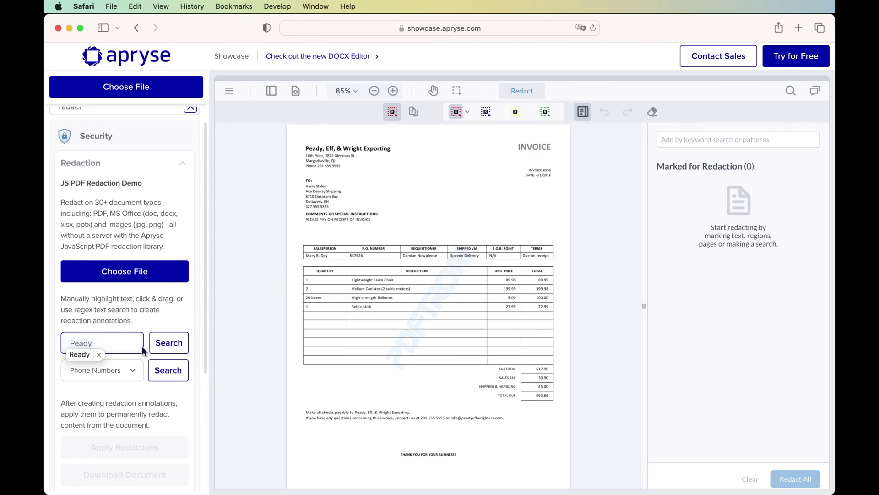
{"action": "left_click", "coordinate": [139, 333]}
{"action": "left_click", "coordinate": [72, 343]}
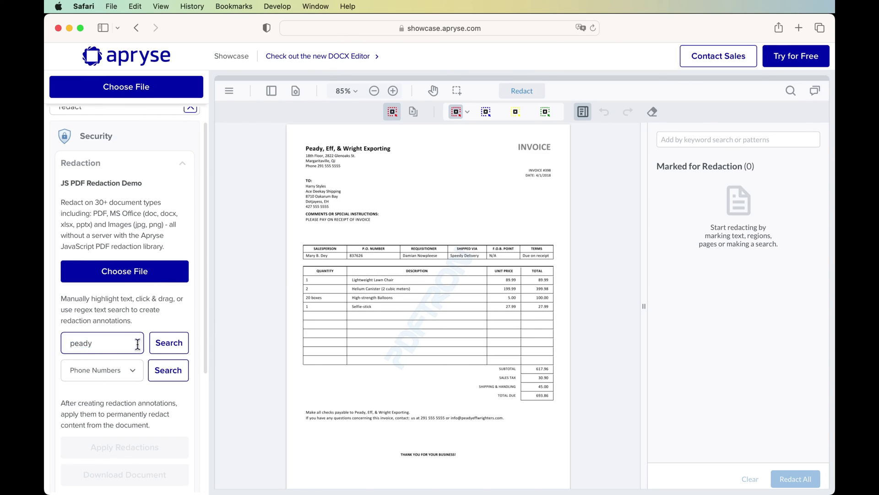
{"action": "left_click", "coordinate": [169, 342]}
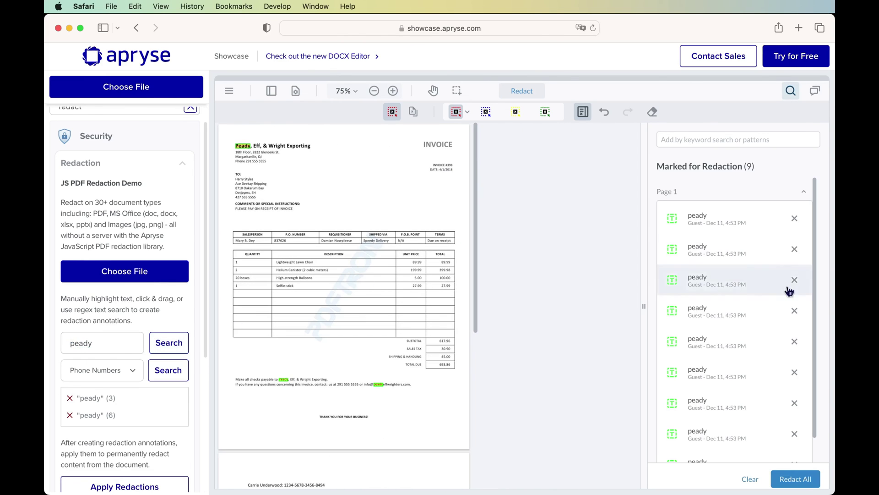
{"action": "scroll", "coordinate": [742, 348], "scroll_direction": "down", "scroll_amount": 2}
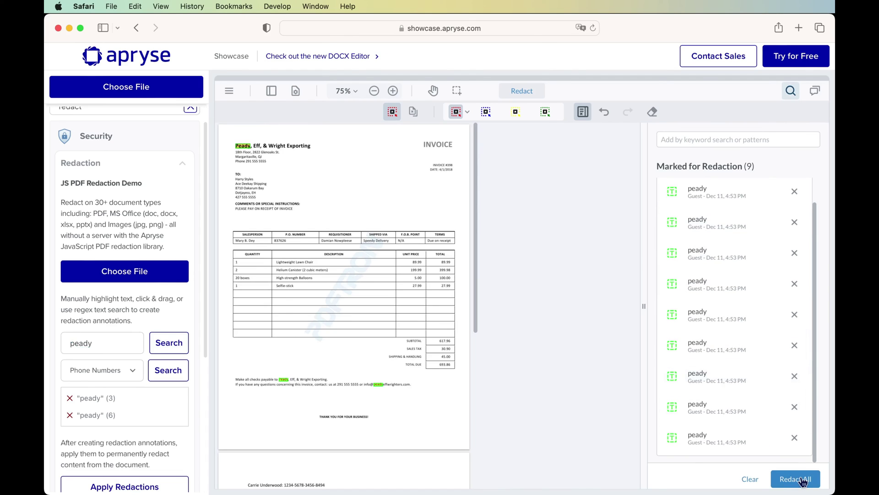
{"action": "scroll", "coordinate": [338, 353], "scroll_direction": "down", "scroll_amount": 5}
{"action": "scroll", "coordinate": [337, 354], "scroll_direction": "up", "scroll_amount": 5}
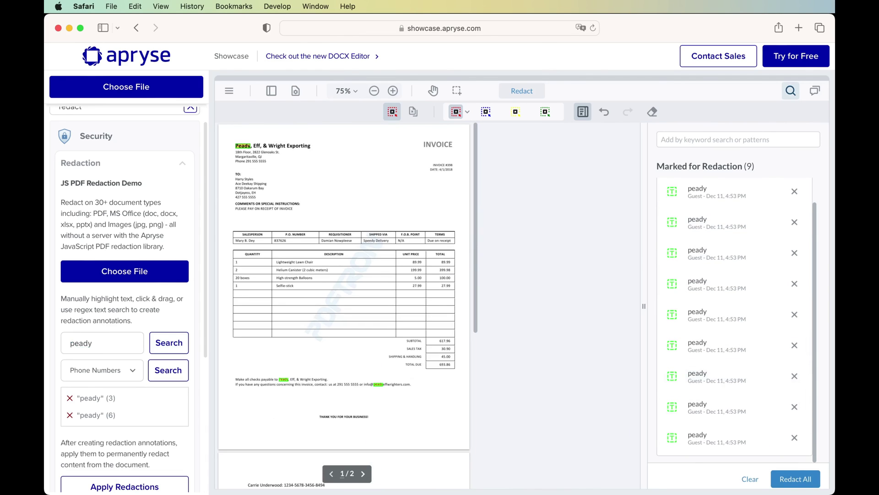
{"action": "left_click", "coordinate": [796, 478]}
{"action": "left_click", "coordinate": [638, 332]}
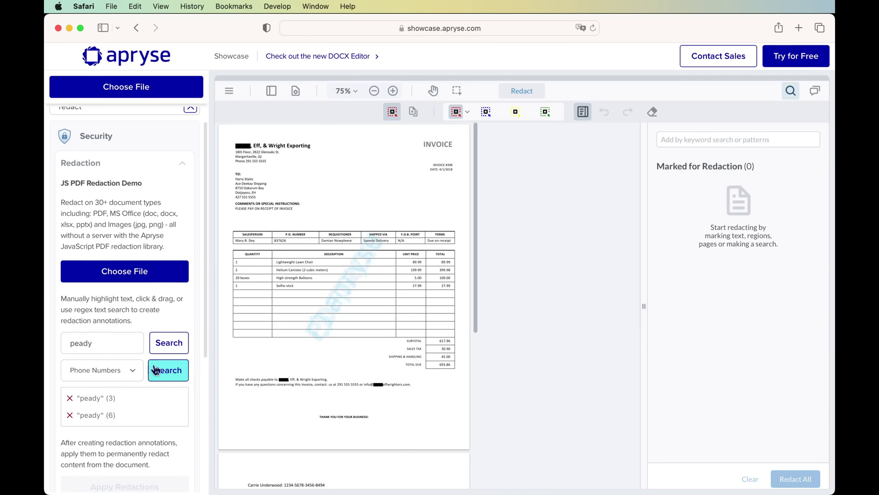
Redact all credit card numbers using the built-in Credit Card Numbers search pattern.
{"action": "left_click", "coordinate": [128, 374]}
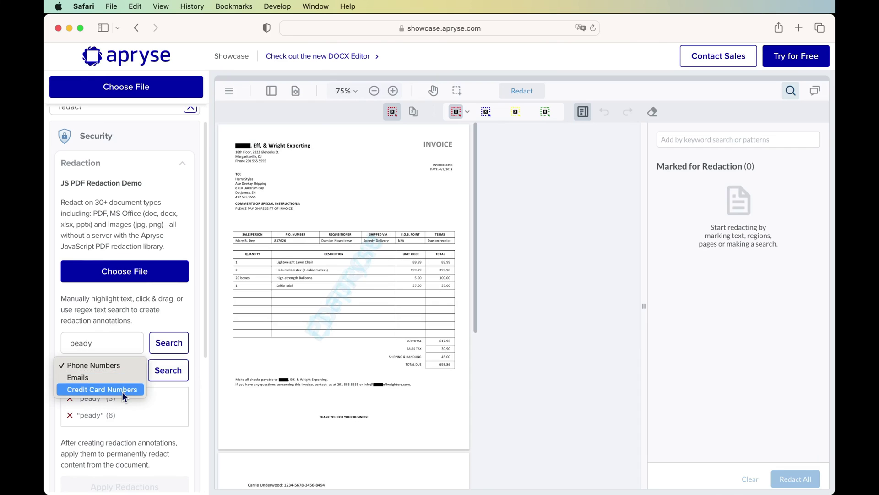
{"action": "left_click", "coordinate": [122, 392]}
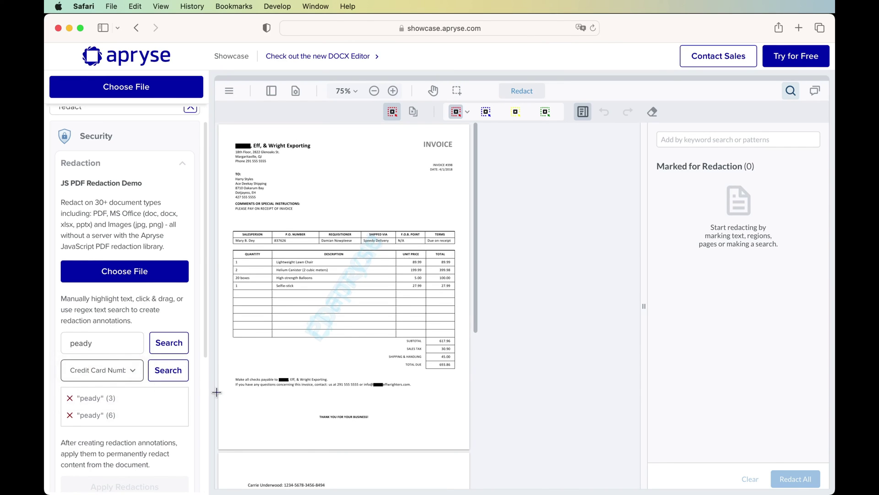
{"action": "left_click", "coordinate": [170, 370]}
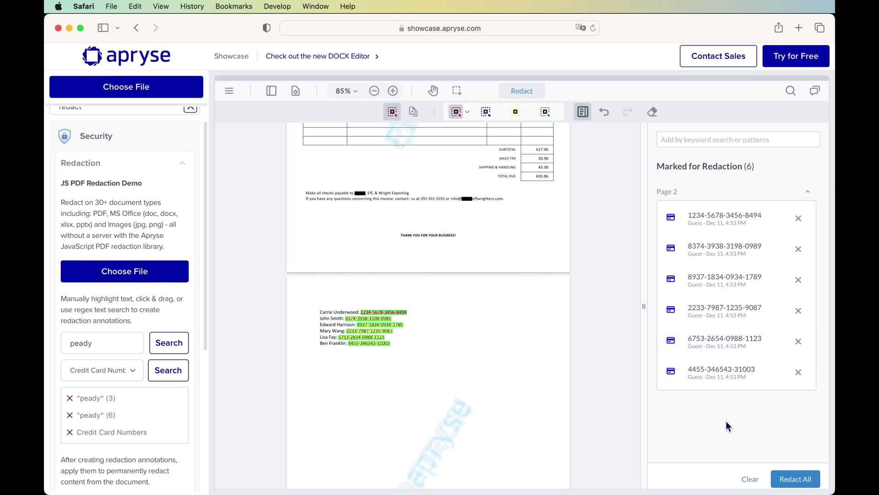
{"action": "left_click", "coordinate": [745, 382]}
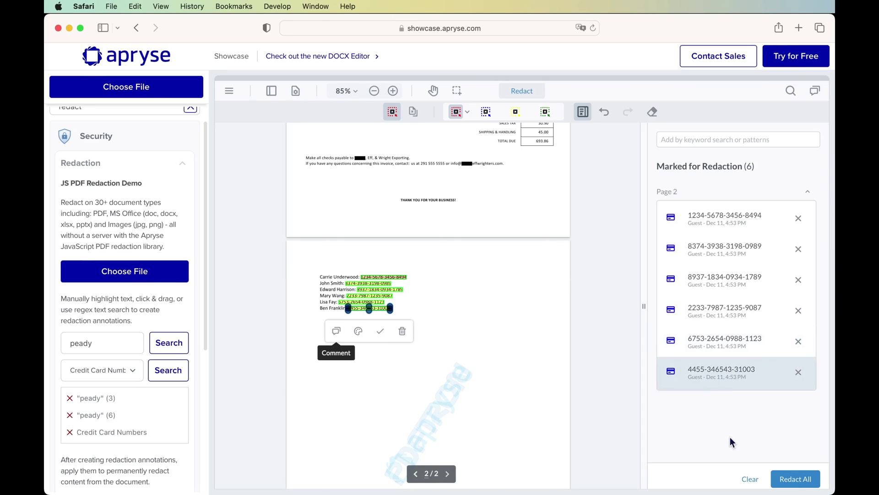
{"action": "left_click", "coordinate": [728, 341]}
{"action": "left_click", "coordinate": [730, 312]}
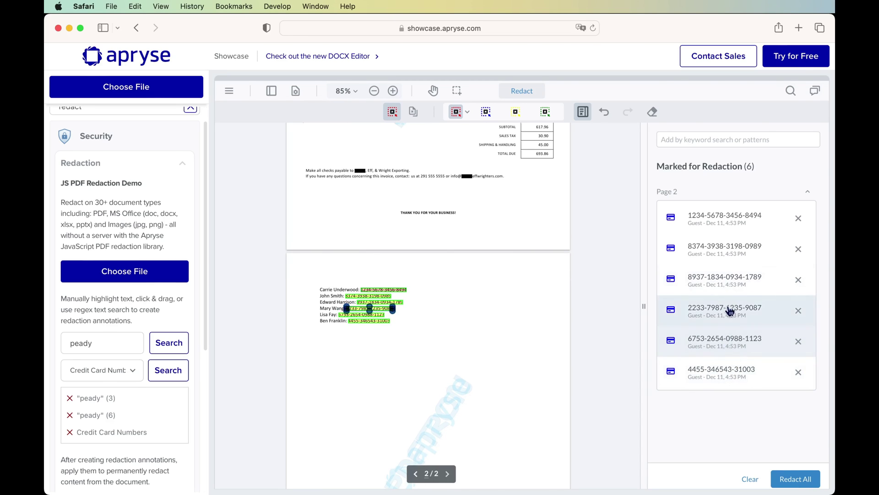
{"action": "left_click", "coordinate": [730, 341]}
{"action": "left_click", "coordinate": [811, 478]}
{"action": "left_click", "coordinate": [643, 326]}
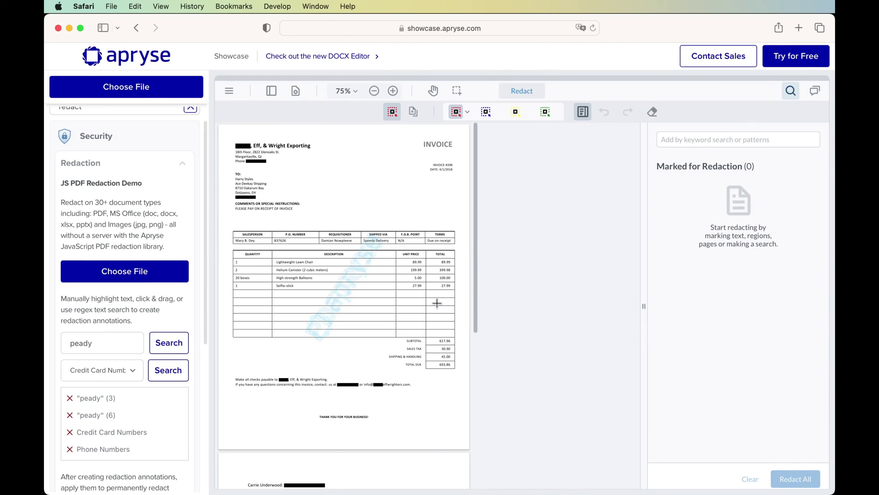
Black out a rectangular area over the middle columns of the order table.
{"action": "left_click", "coordinate": [486, 111]}
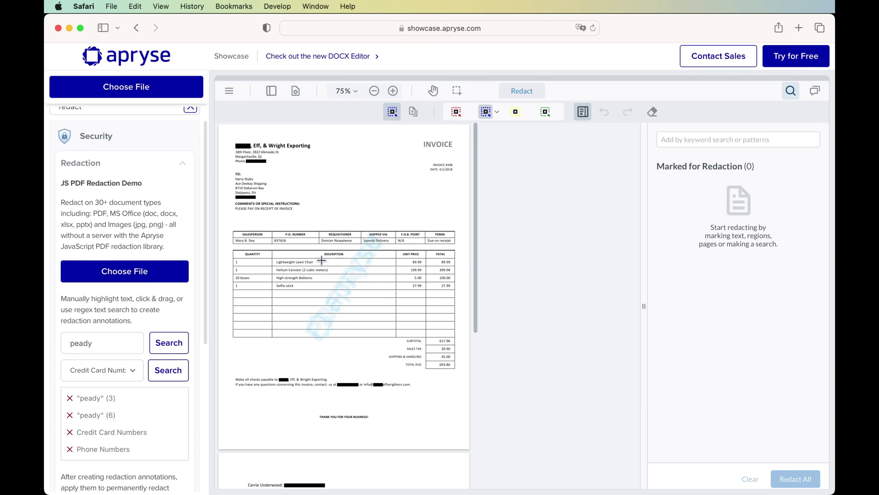
{"action": "left_click_drag", "start_coordinate": [302, 351], "coordinate": [391, 226]}
{"action": "left_click", "coordinate": [796, 479]}
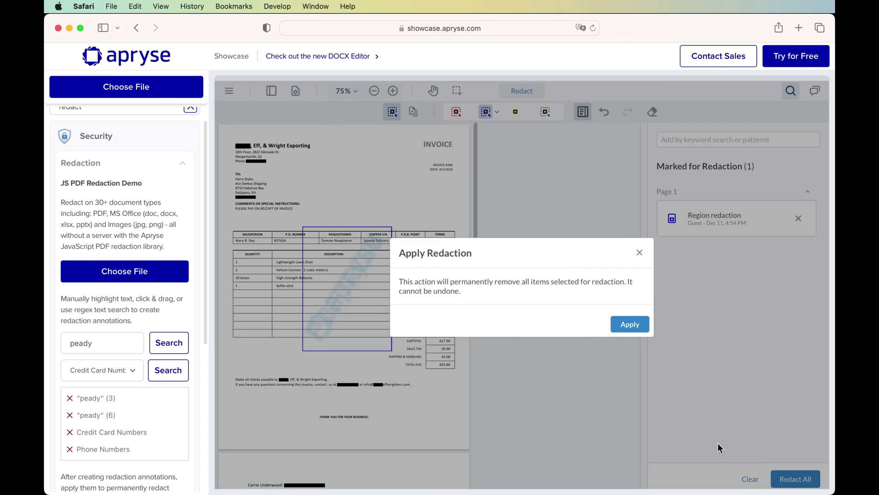
{"action": "left_click", "coordinate": [631, 324]}
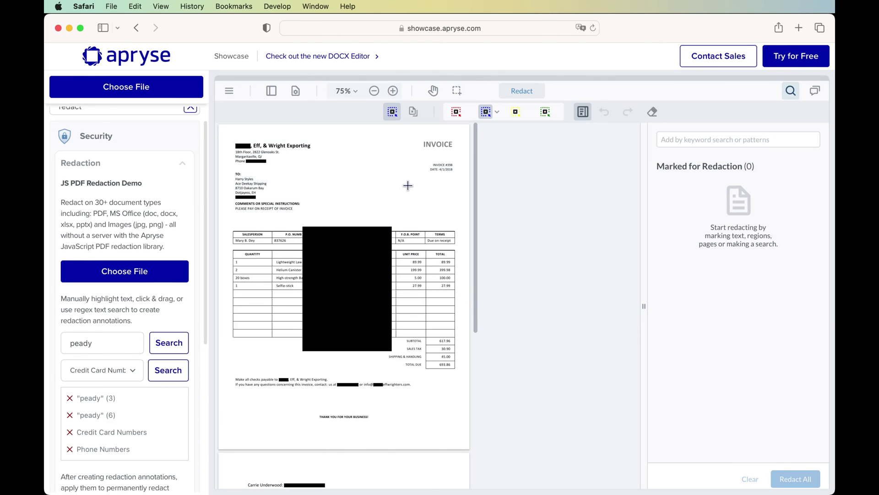